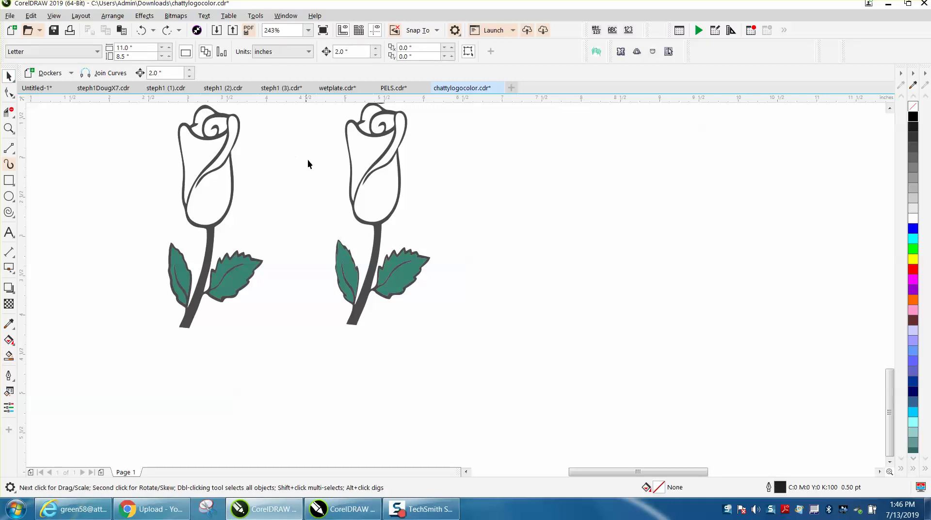
- Drag the right rose next to the original, then zoom in to compare both roses' leaves
left_click_drag(376, 176, 336, 187)
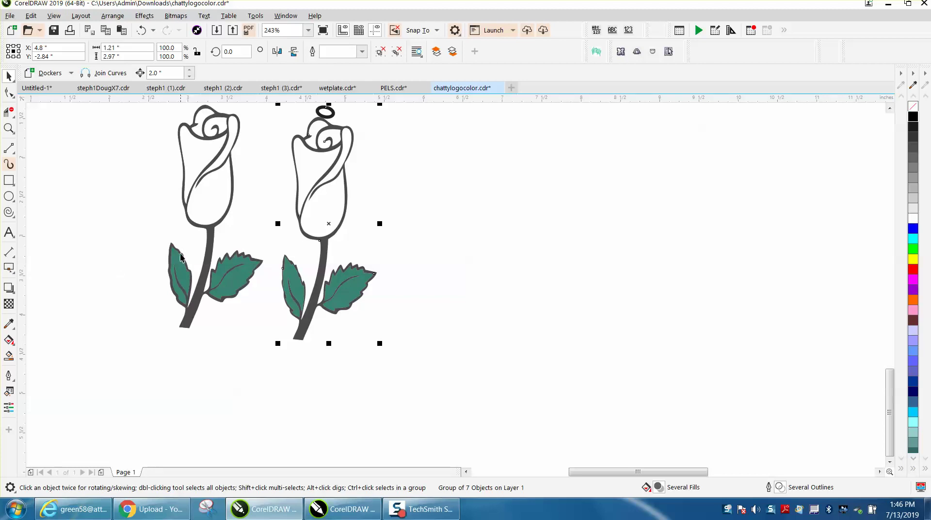
left_click(8, 129)
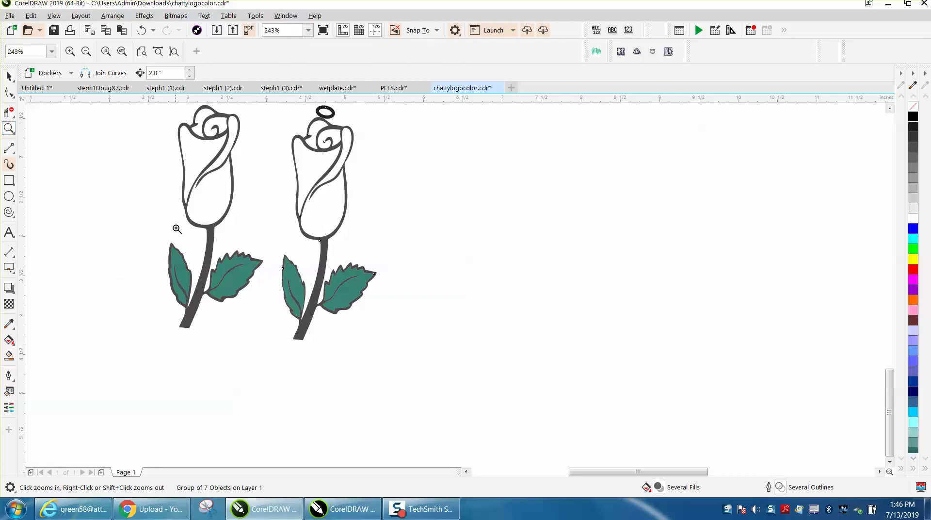
left_click_drag(162, 236, 351, 324)
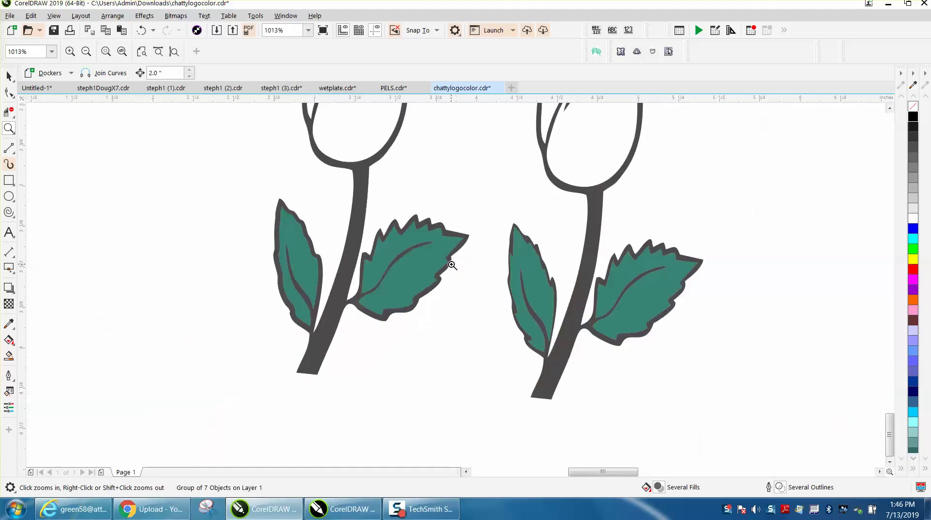
right_click(451, 265)
left_click(8, 76)
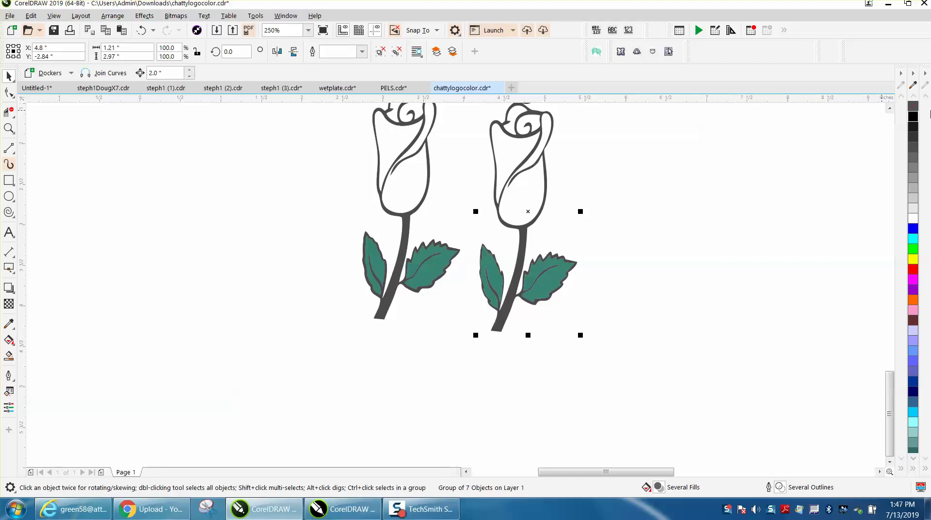
- Give the selected duplicate rose no fill and red outlines, then zoom in on its leaves and stem
left_click(912, 107)
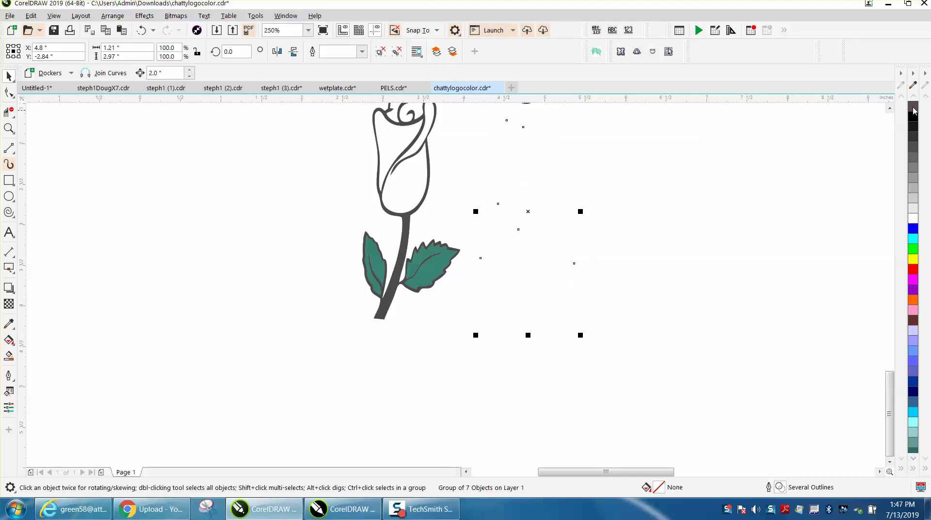
right_click(913, 270)
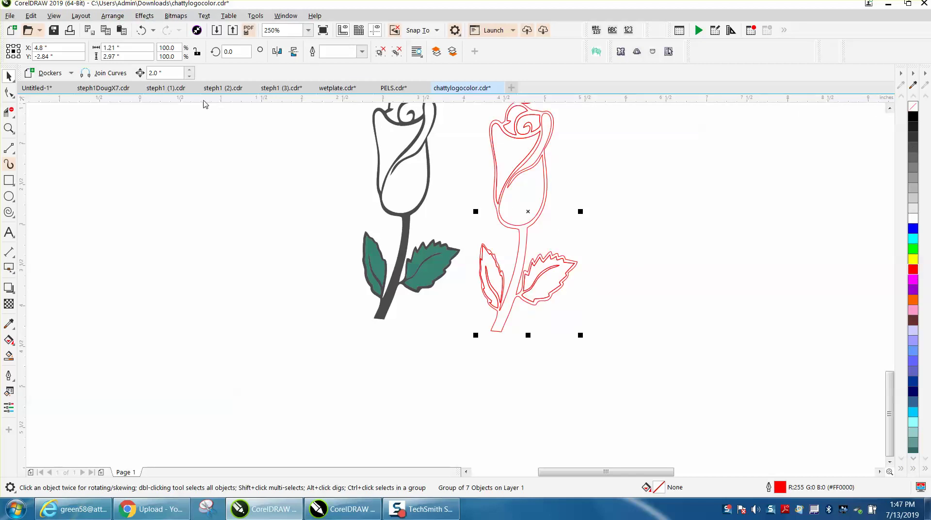
left_click(216, 125)
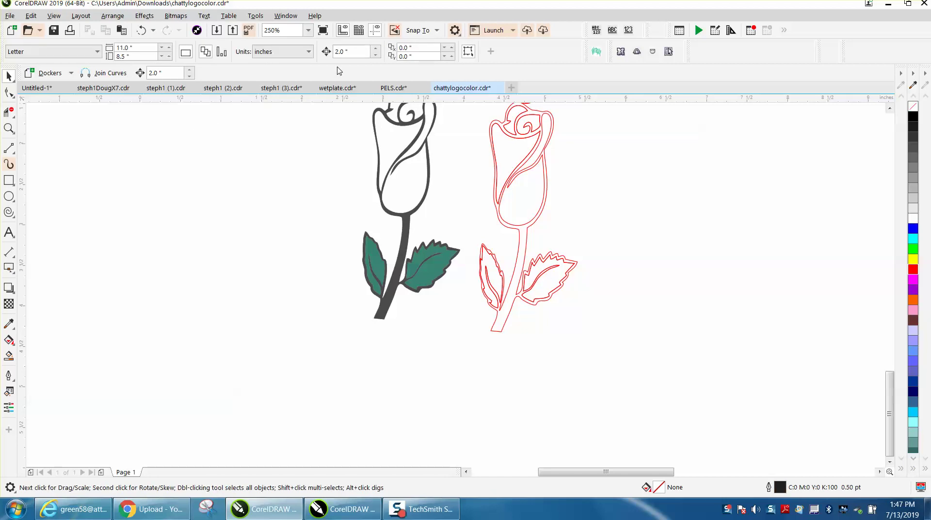
left_click(9, 128)
left_click_drag(464, 223, 627, 337)
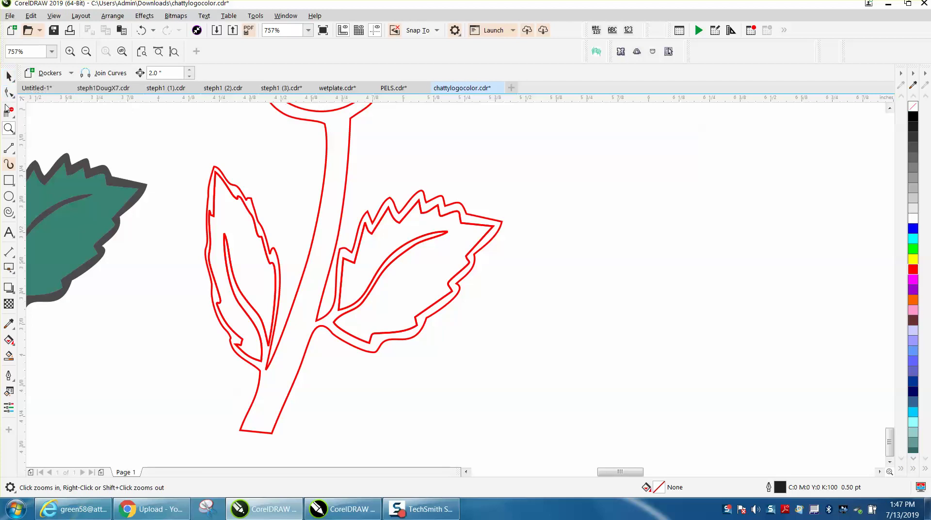
- Ungroup the red rose into separate objects via Arrange > Group > Ungroup
left_click(9, 76)
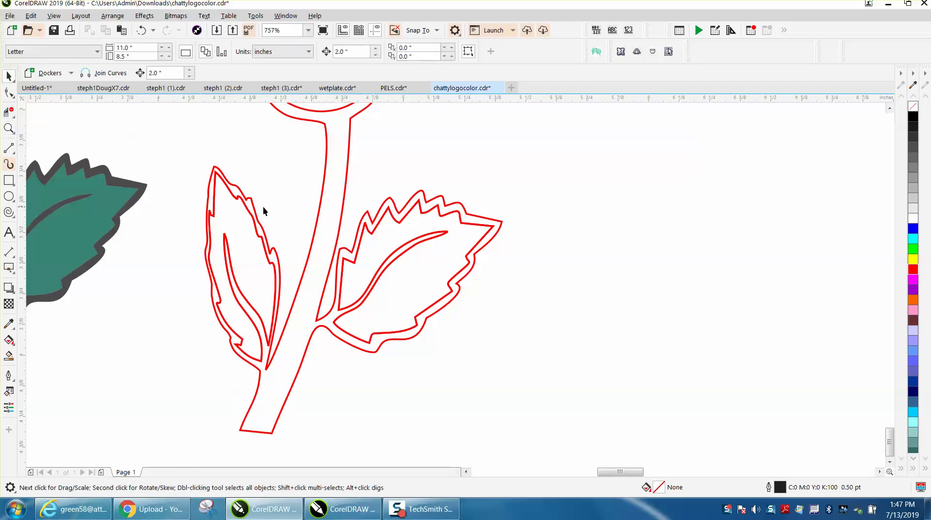
left_click(250, 214)
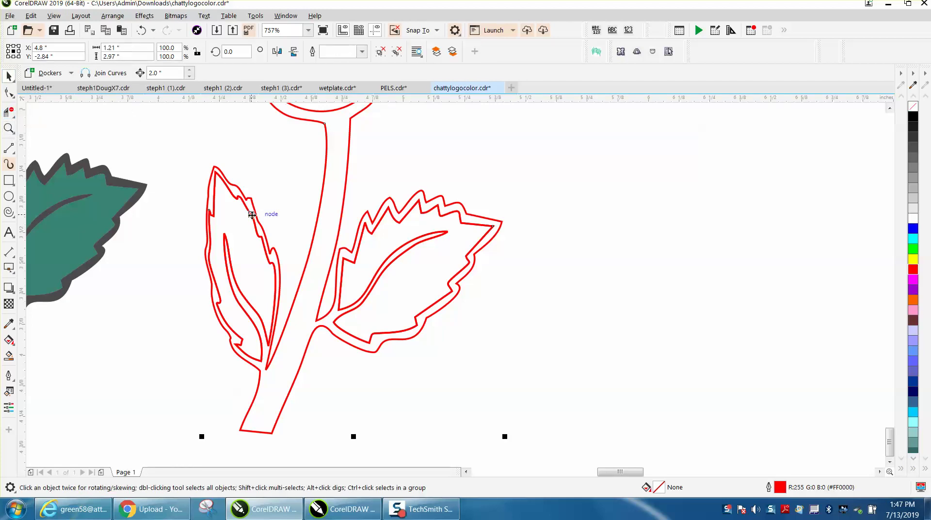
left_click(113, 17)
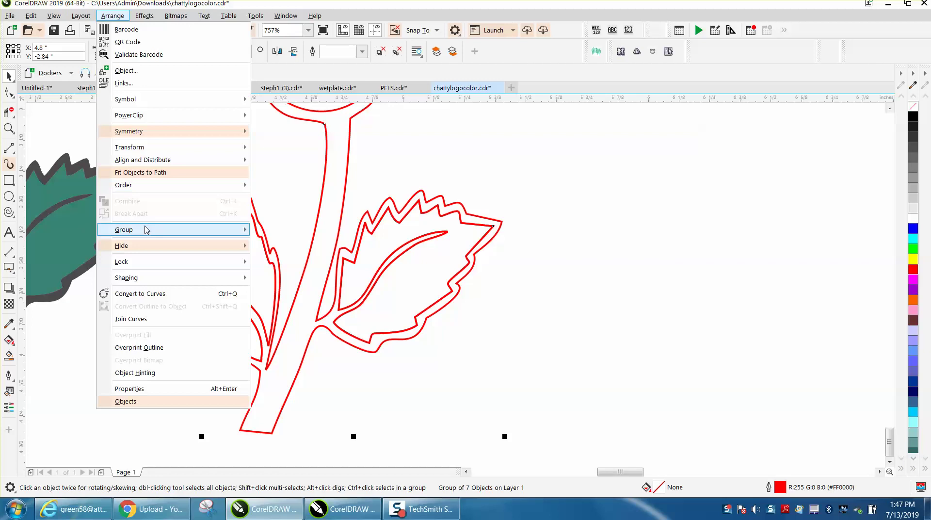
mouse_move(178, 236)
left_click(280, 243)
left_click(308, 294)
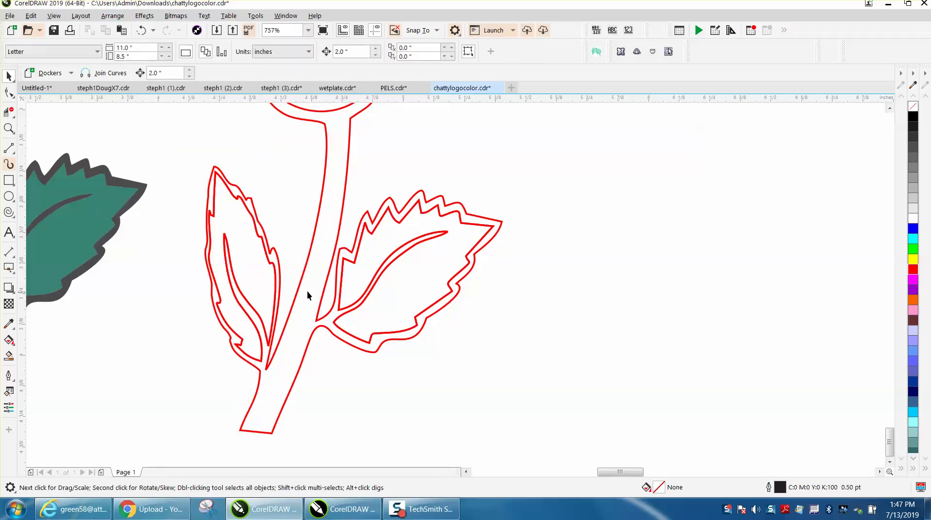
- Break the red outline curve apart into separate pieces
left_click(273, 265)
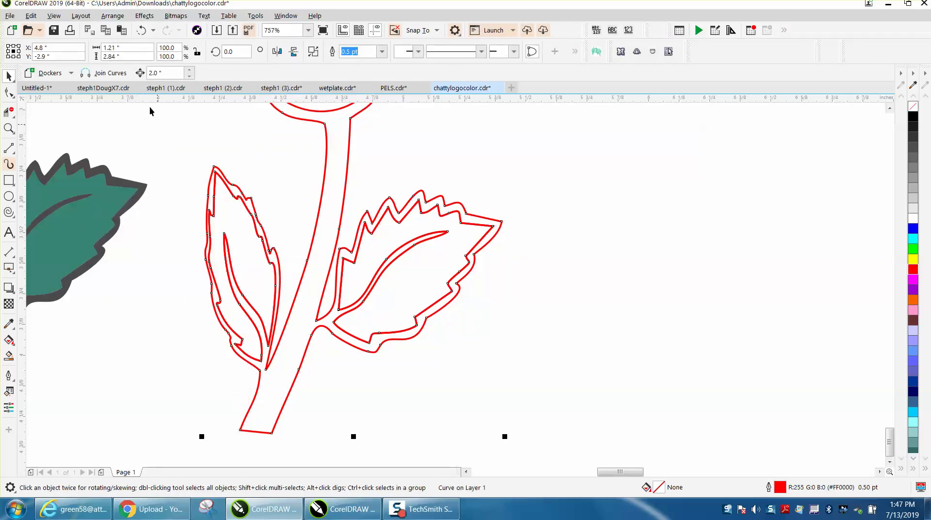
left_click(112, 16)
left_click(160, 213)
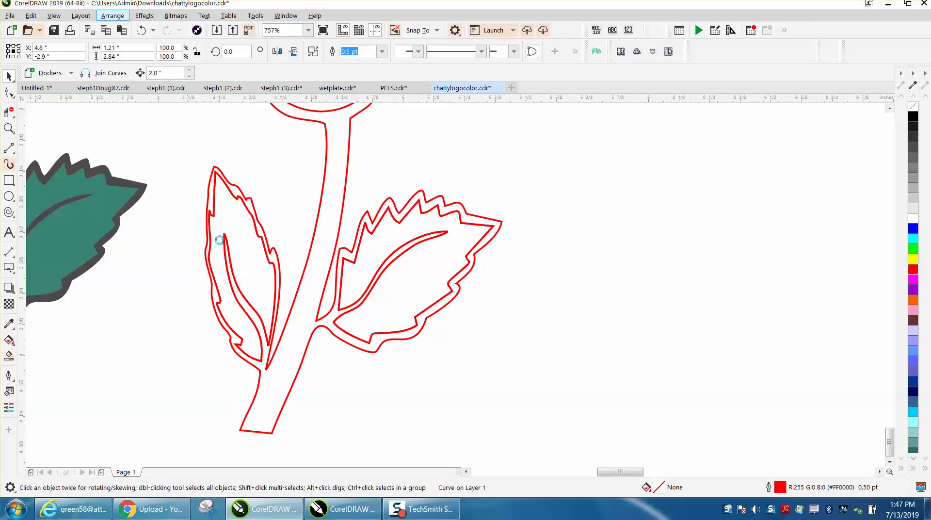
left_click(536, 386)
- Delete the inner outline of the red rose's left leaf
left_click(274, 270)
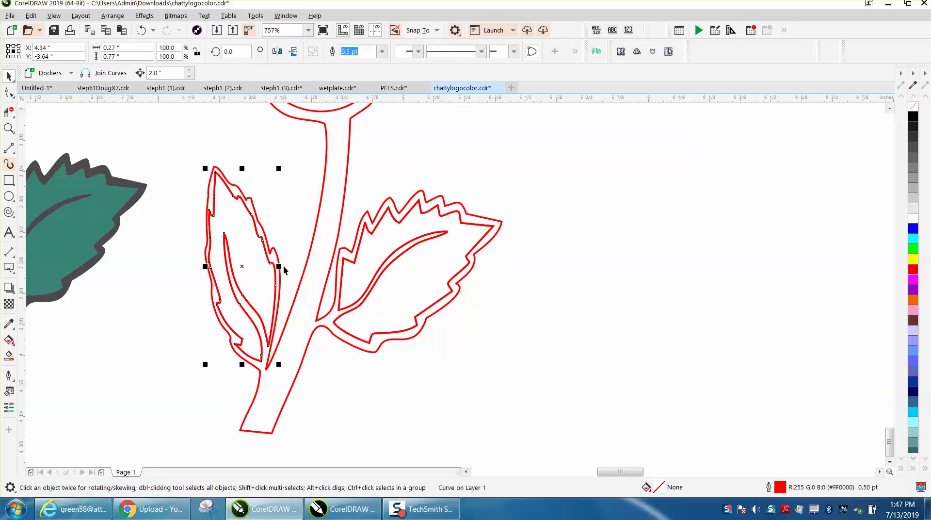
left_click(284, 269)
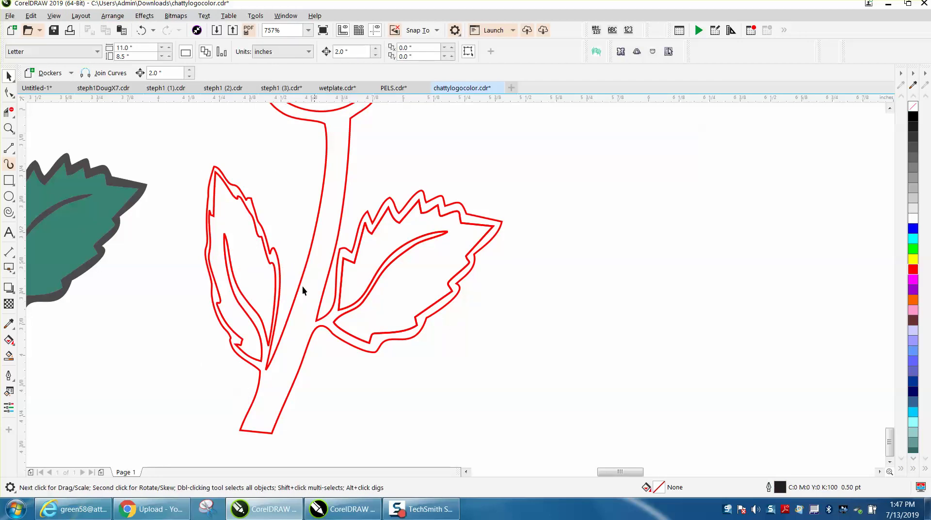
left_click(275, 269)
key("Delete")
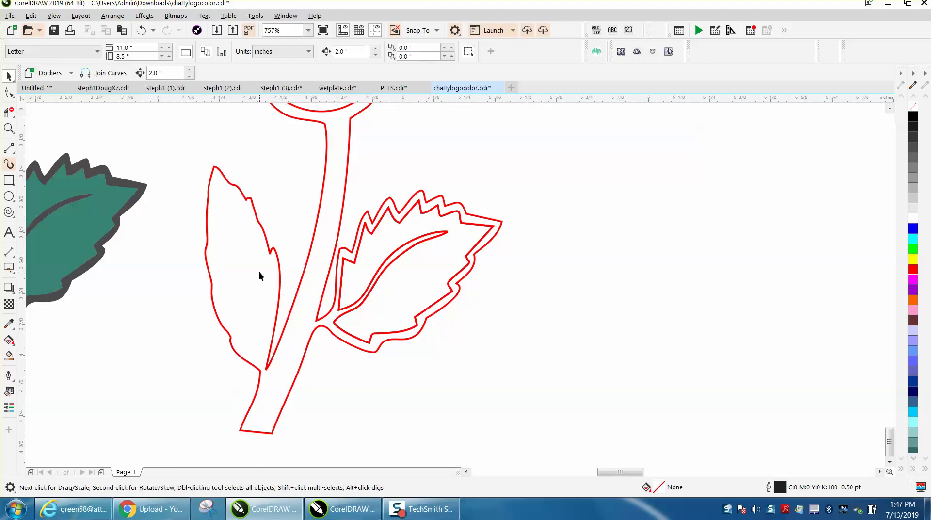
- Smooth the jagged edge of the left leaf with the Smooth tool
left_click(11, 93)
left_click(15, 99)
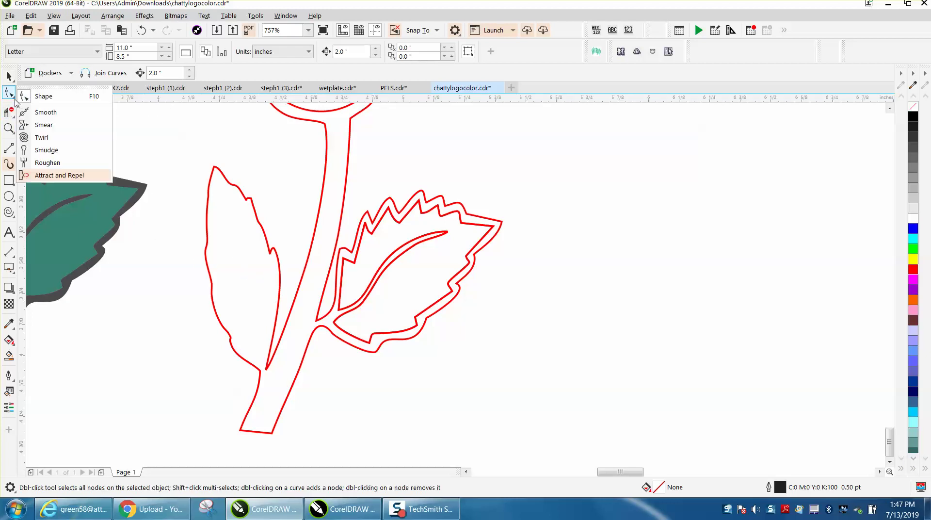
left_click(43, 110)
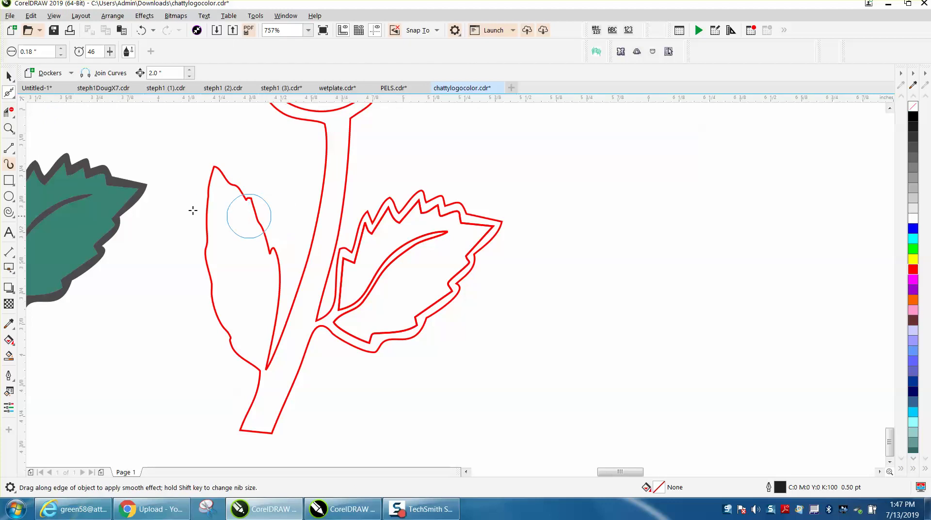
left_click(9, 128)
left_click_drag(245, 242, 366, 327)
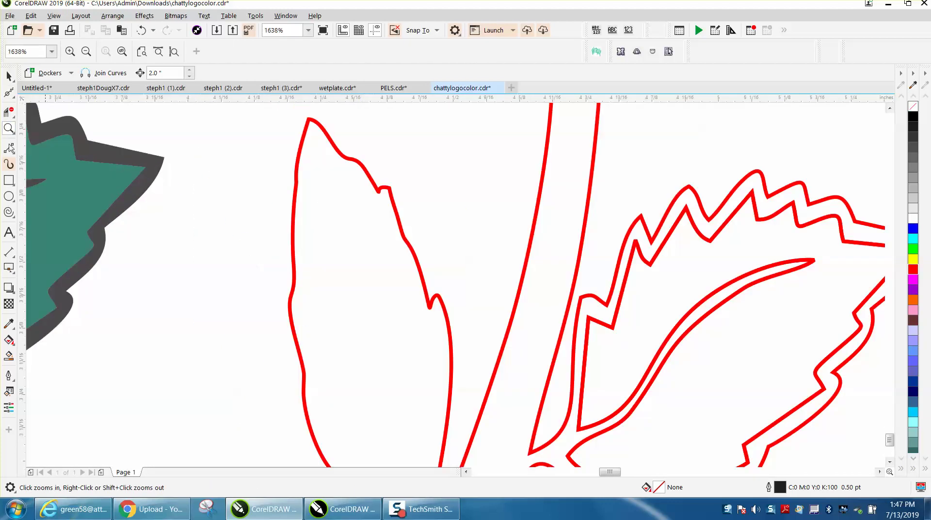
left_click(8, 96)
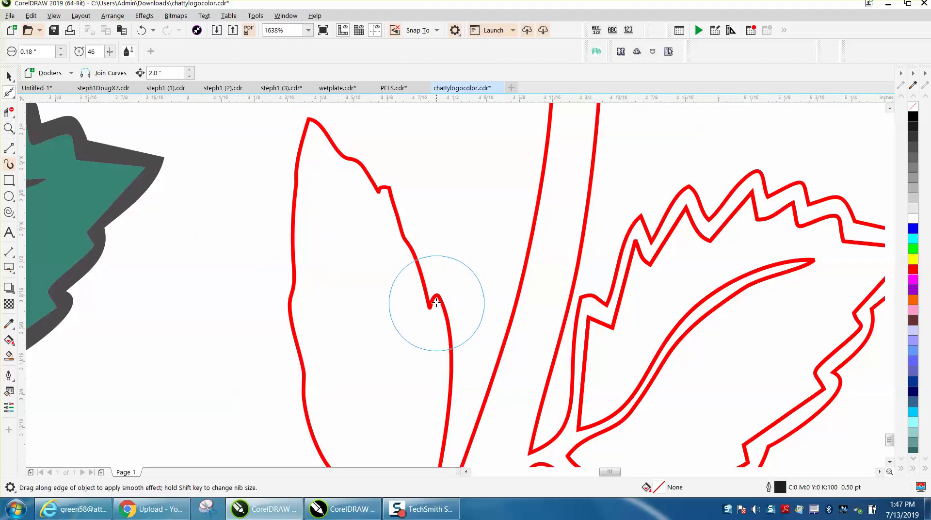
left_click_drag(436, 301, 434, 309)
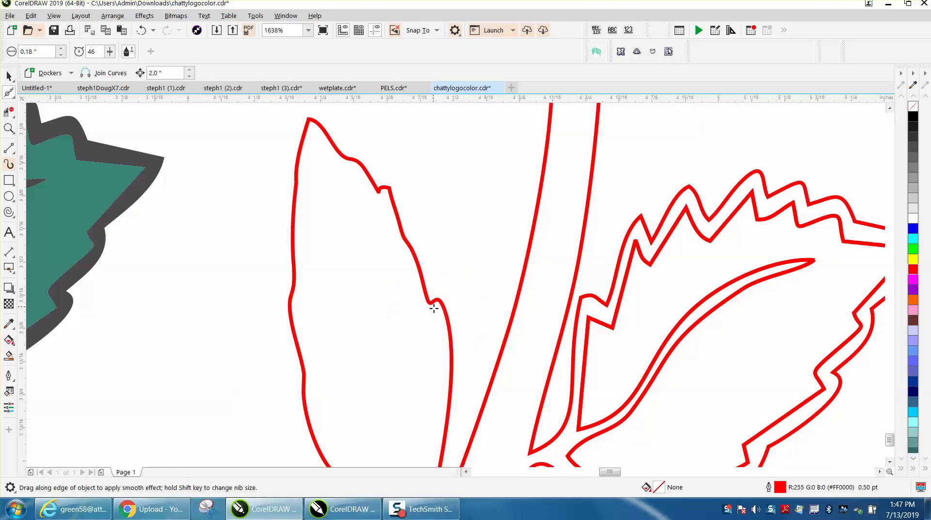
- Drag the nodes at the leaf-edge notch with the Shape tool to flatten it into a smooth bend
left_click(19, 98)
left_click(43, 96)
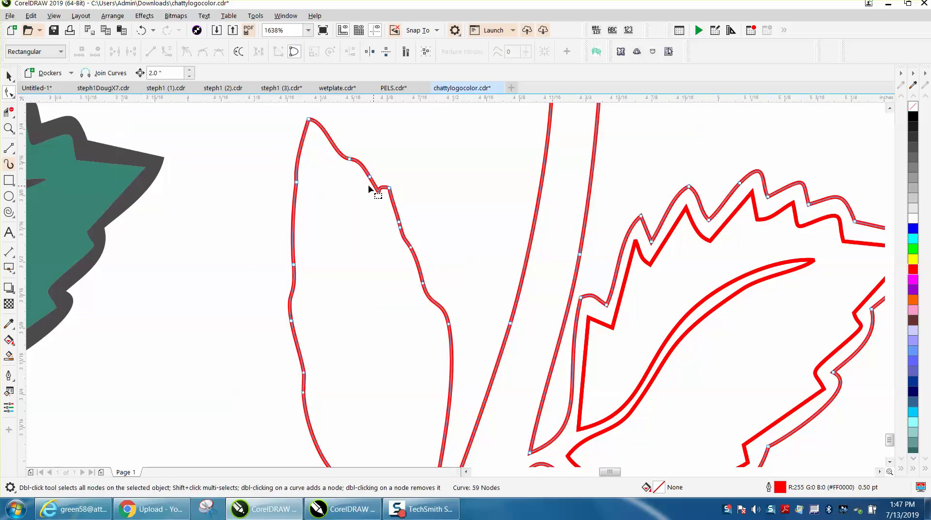
left_click(9, 128)
left_click_drag(333, 152, 496, 246)
left_click(8, 92)
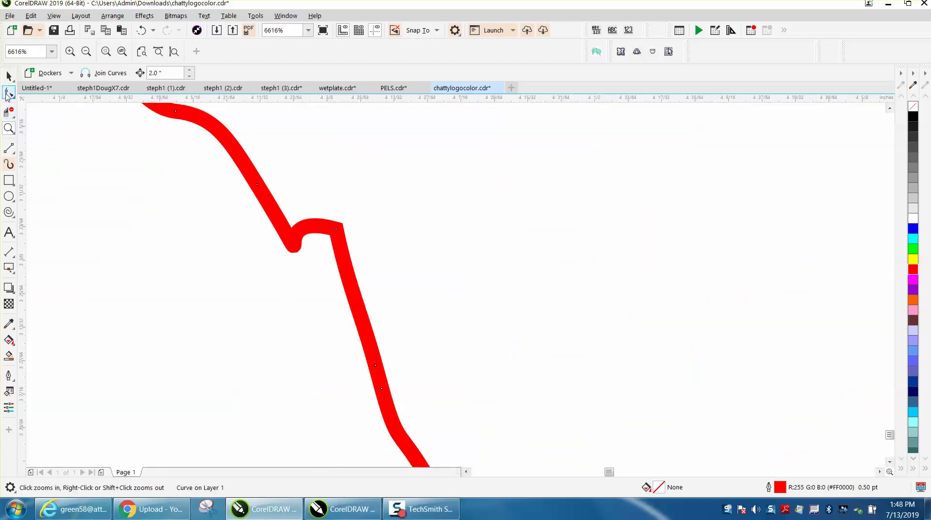
left_click_drag(337, 229, 339, 260)
left_click_drag(332, 305, 308, 278)
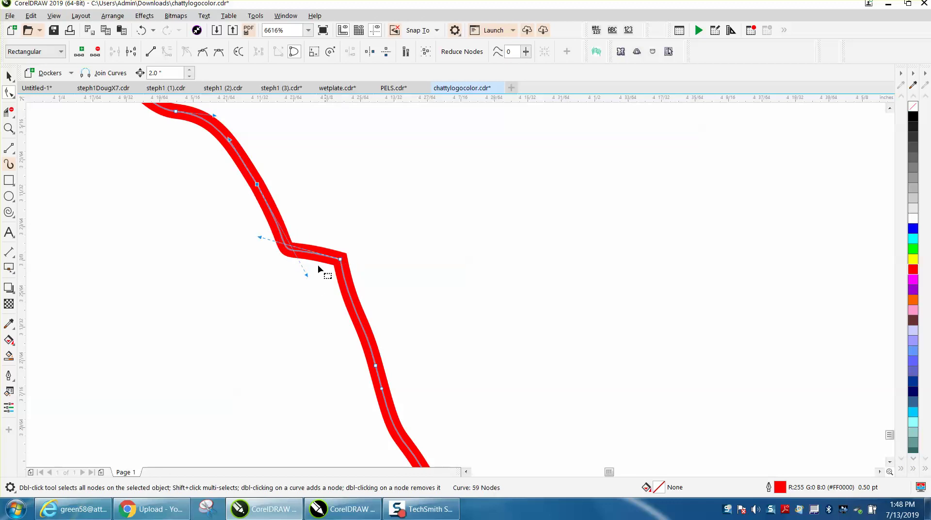
left_click(376, 366)
left_click(350, 310)
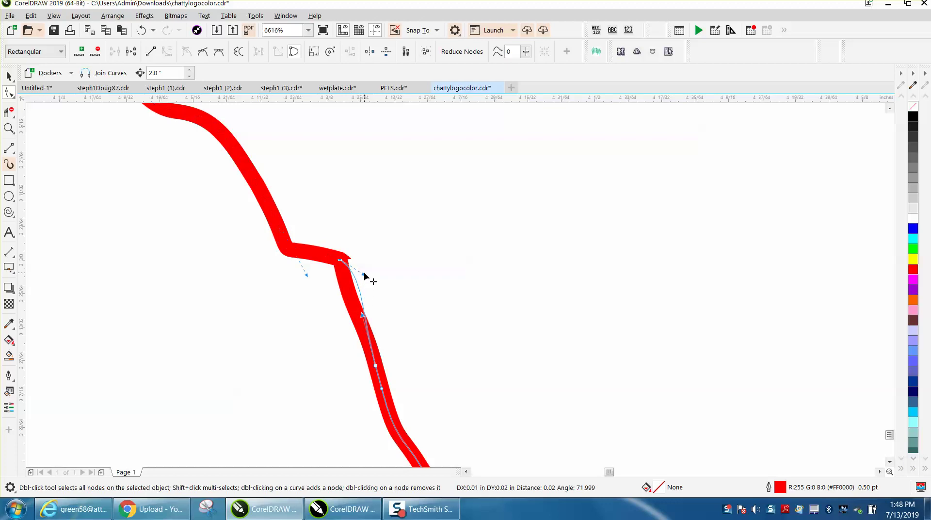
scroll(342, 260, "down", 3)
scroll(387, 276, "down", 4)
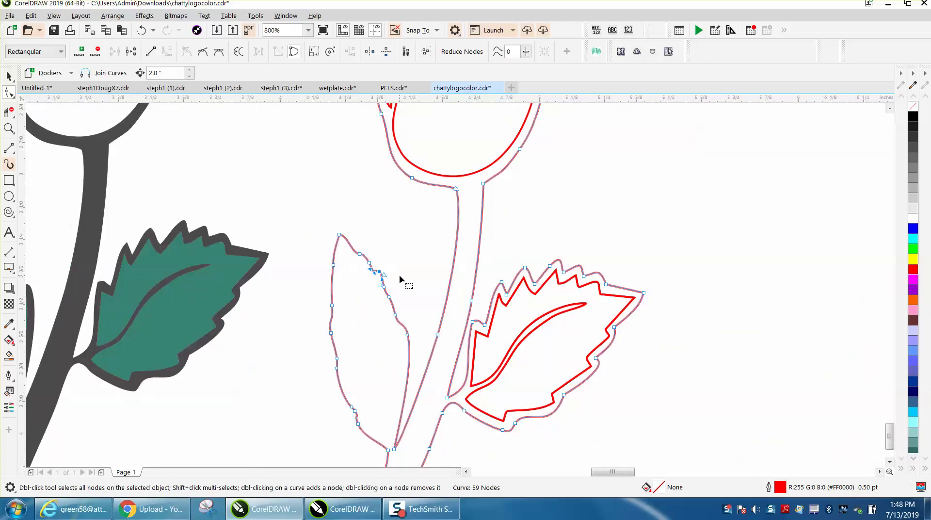
left_click(9, 128)
- Draw a 2-point line across the base of the left red leaf to close its gap
right_click(339, 218)
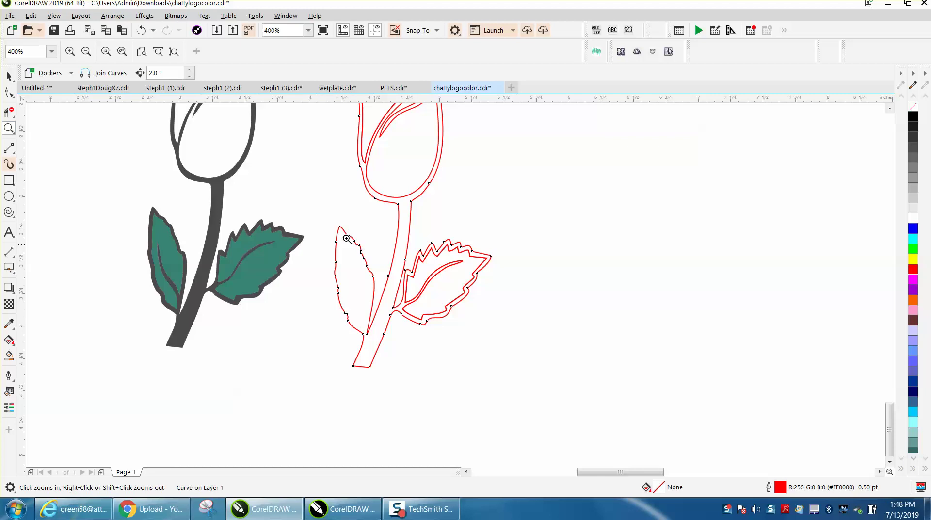
left_click_drag(328, 223, 438, 363)
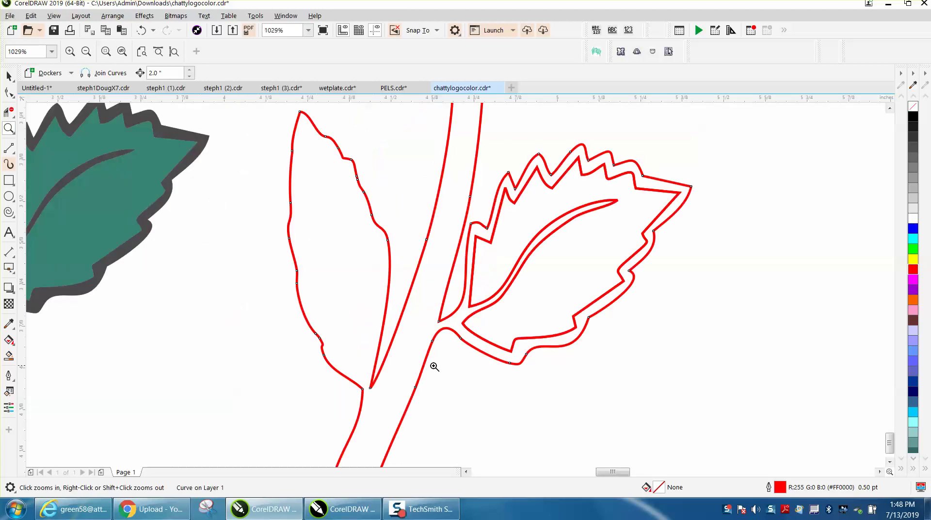
left_click(14, 152)
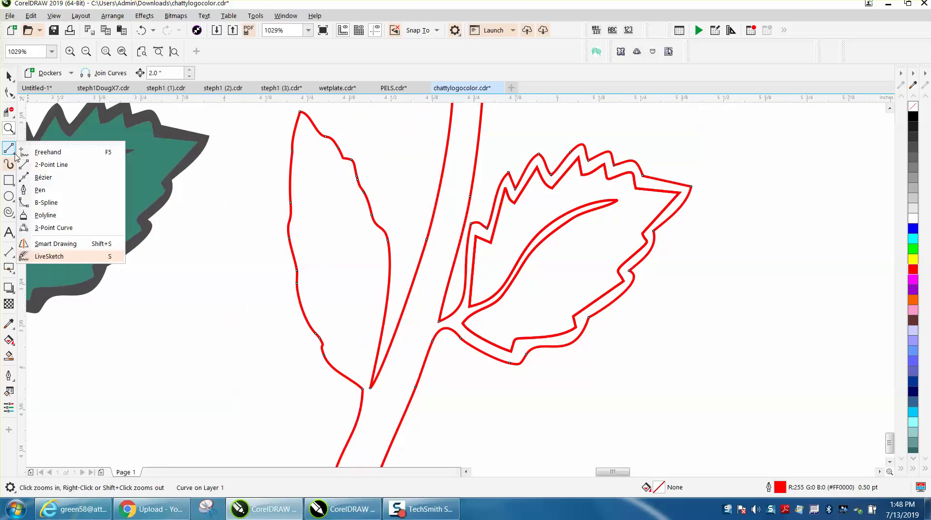
left_click(44, 167)
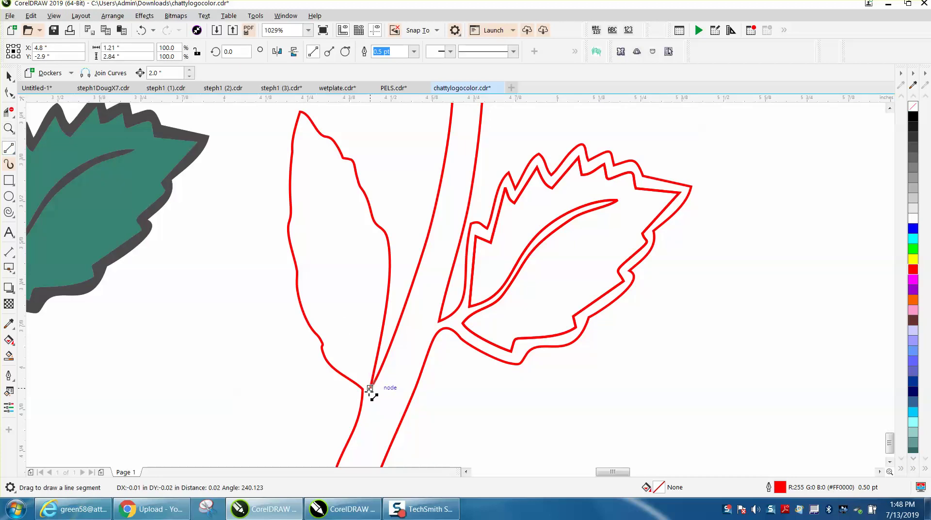
left_click_drag(370, 388, 363, 398)
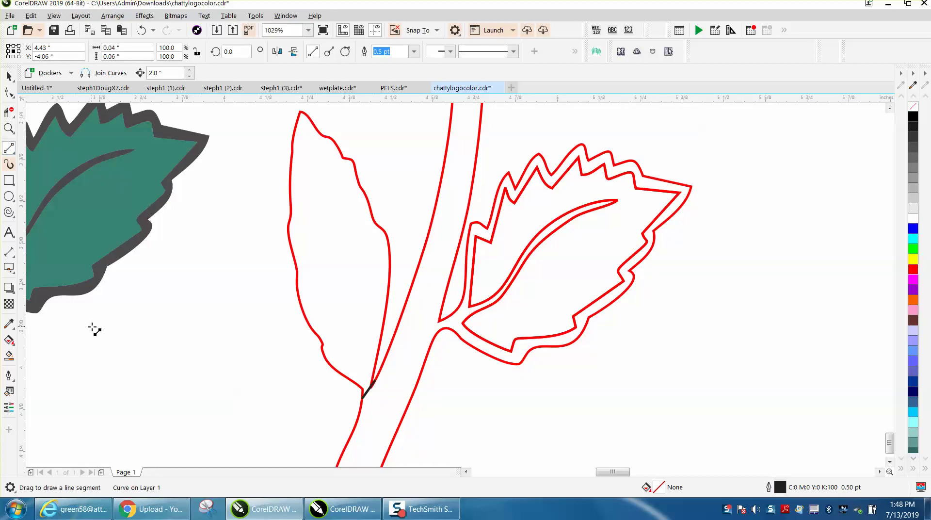
- Smart Fill the enclosed left leaf to create a dark grey leaf shape
left_click(9, 356)
left_click(323, 274)
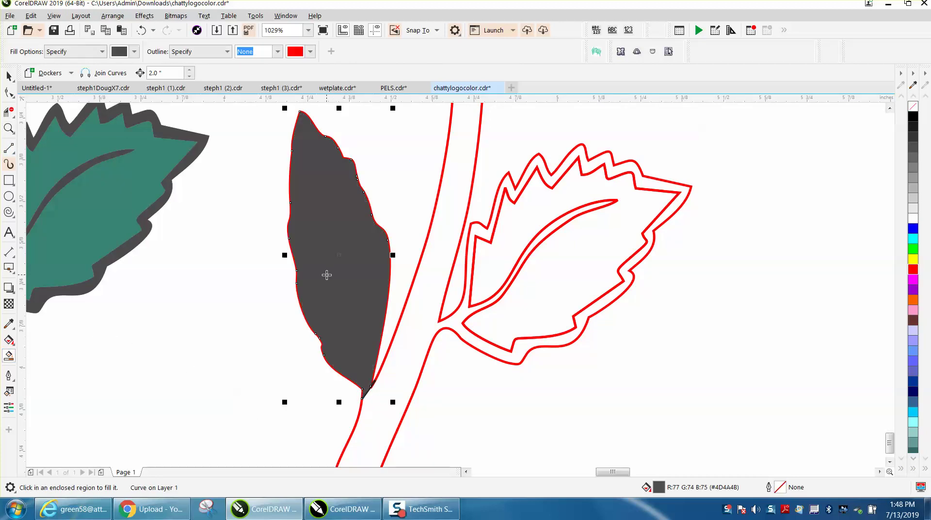
scroll(202, 264, "down", 4)
- Nudge the new leaf shape right and make it an unfilled red outline
key("Right")
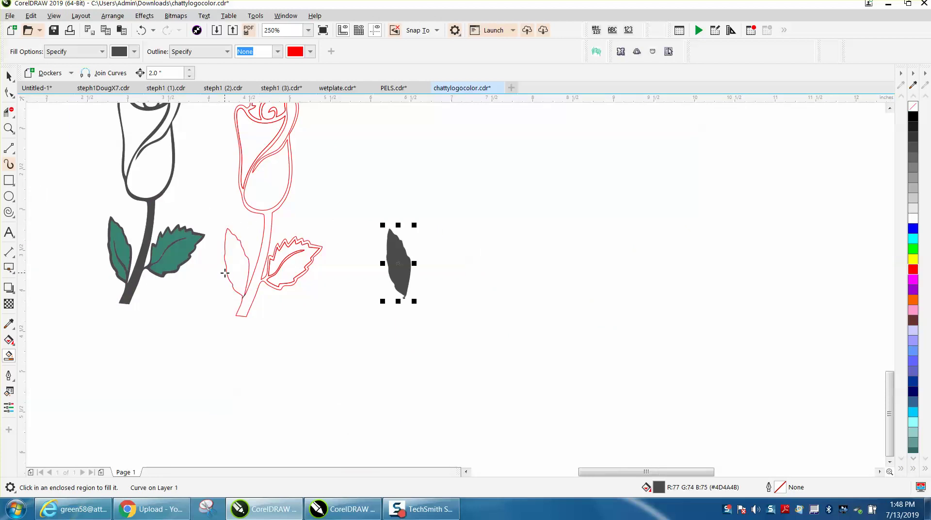
left_click(913, 106)
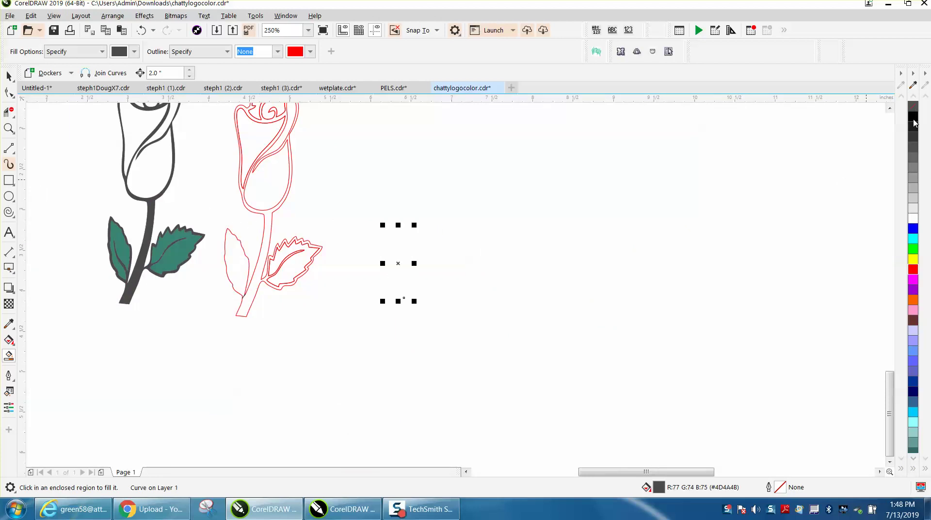
right_click(912, 271)
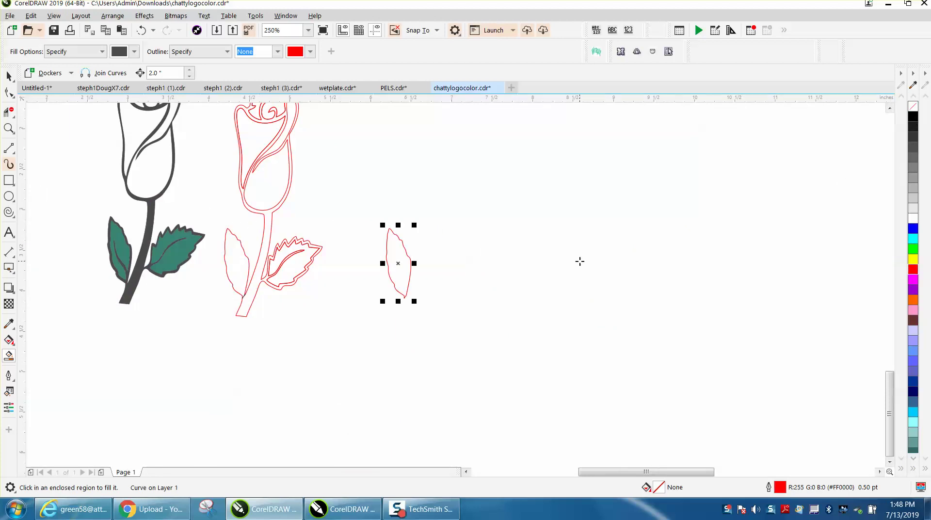
- Apply a one-step inside contour with a 0.03" offset to the leaf
left_click(145, 17)
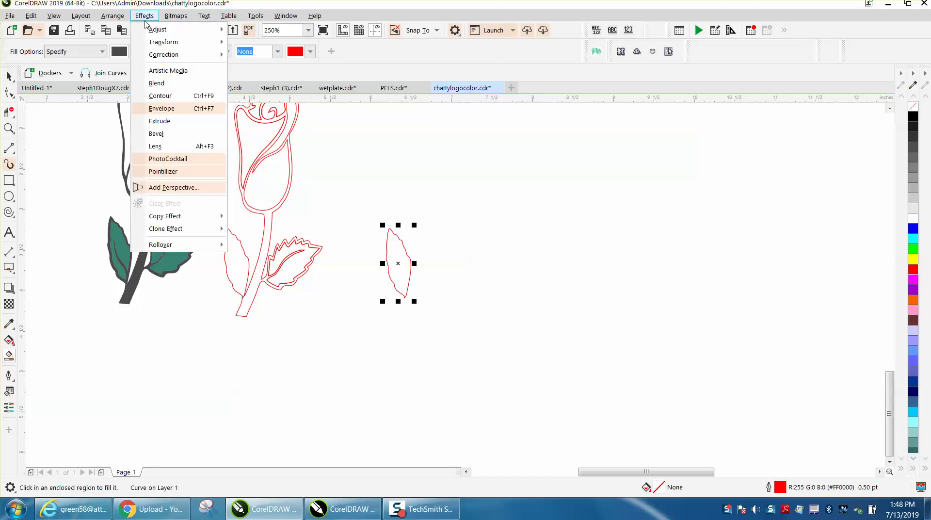
left_click(160, 96)
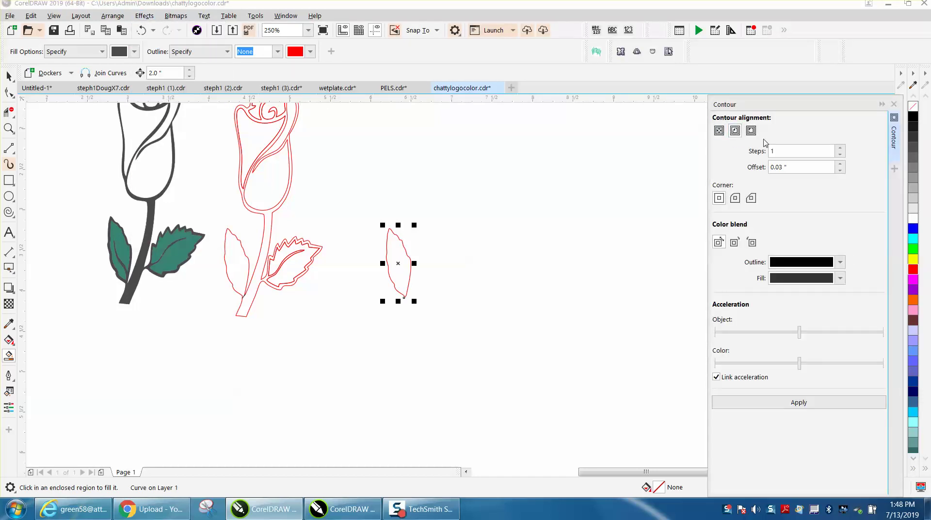
left_click(790, 166)
left_click(810, 405)
left_click(799, 402)
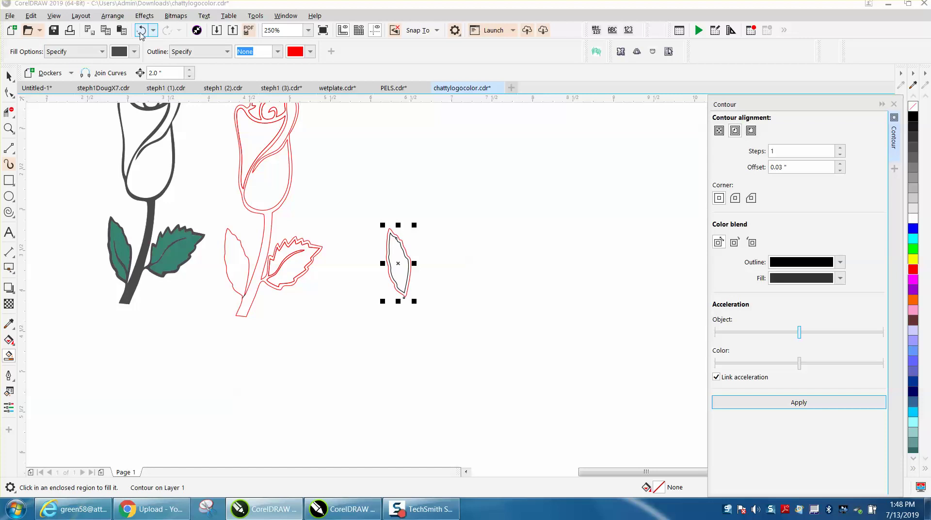
- Break the contour apart and move the inner curve 2" left into the rose's leaf
left_click(113, 15)
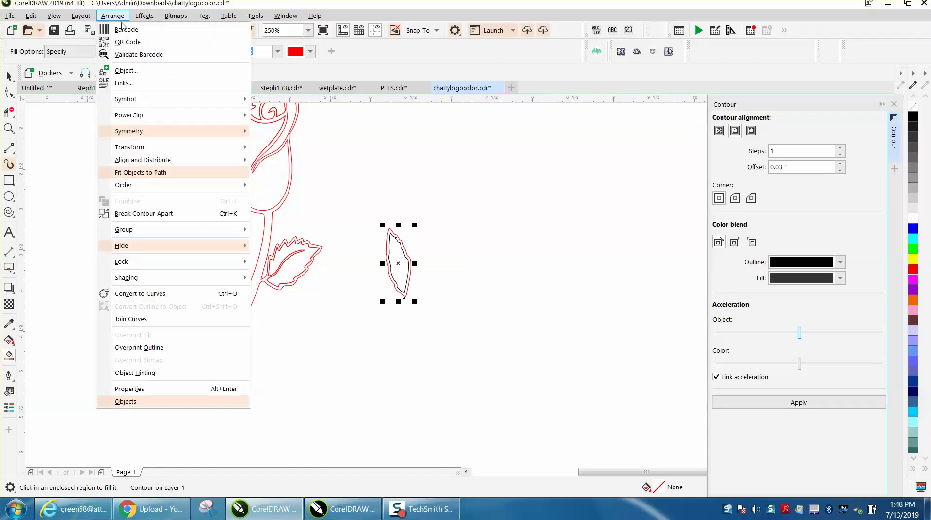
left_click(155, 214)
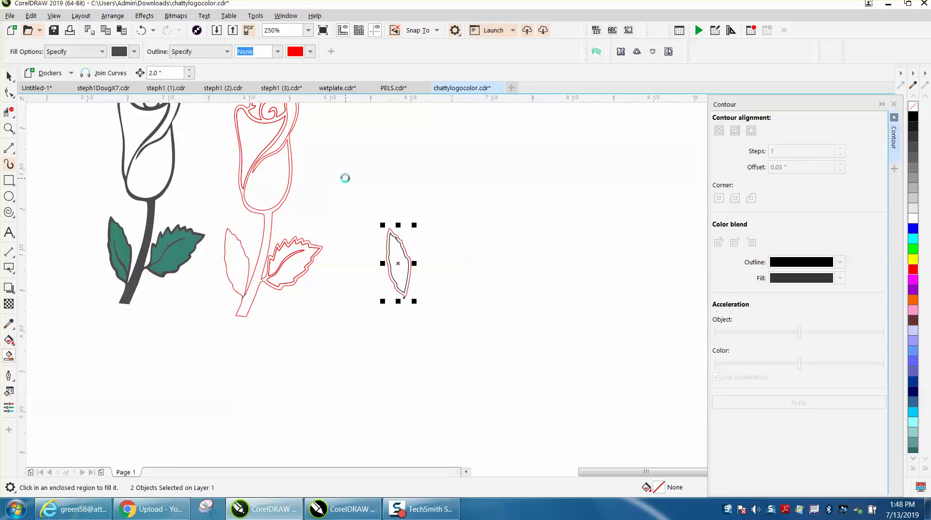
left_click(446, 207)
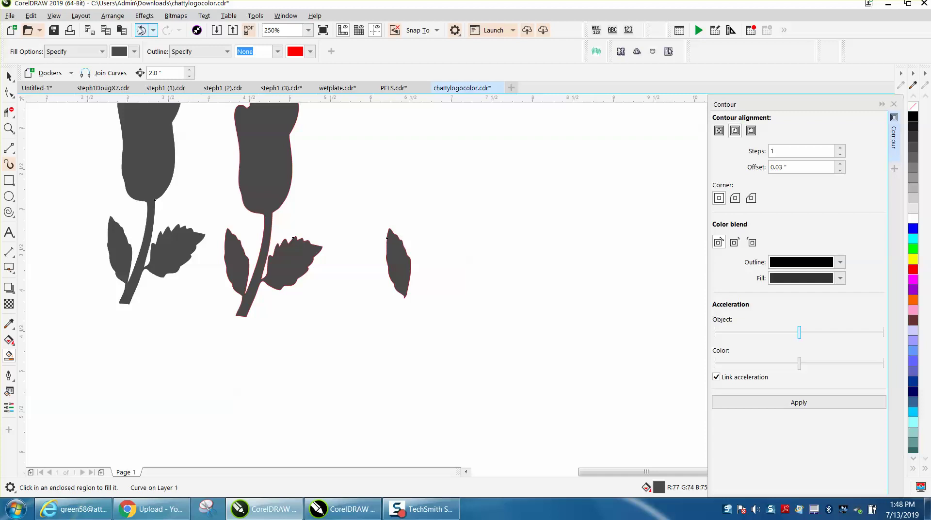
left_click(142, 30)
left_click(9, 76)
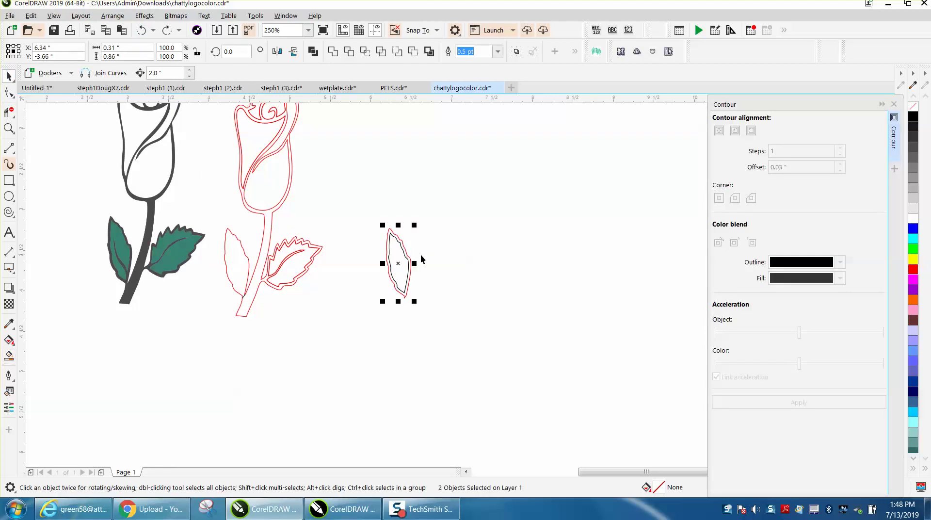
left_click(401, 260)
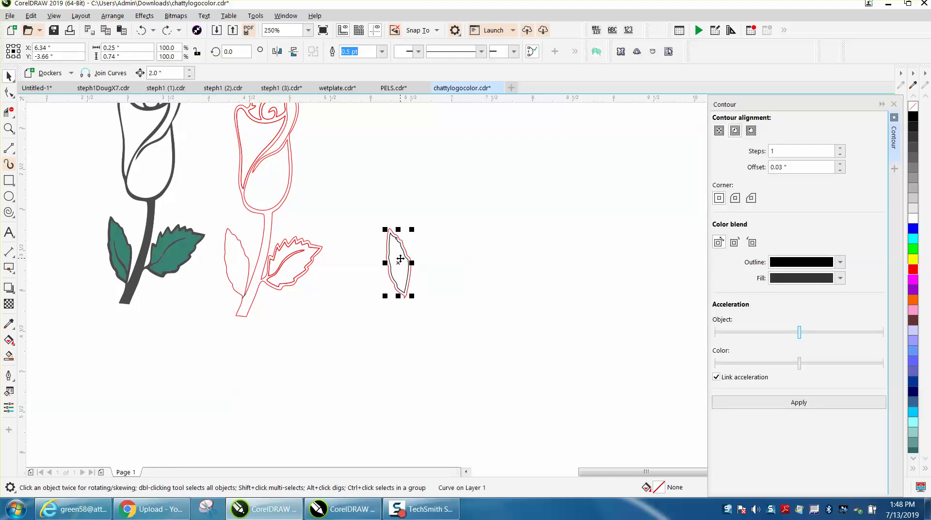
key("Left")
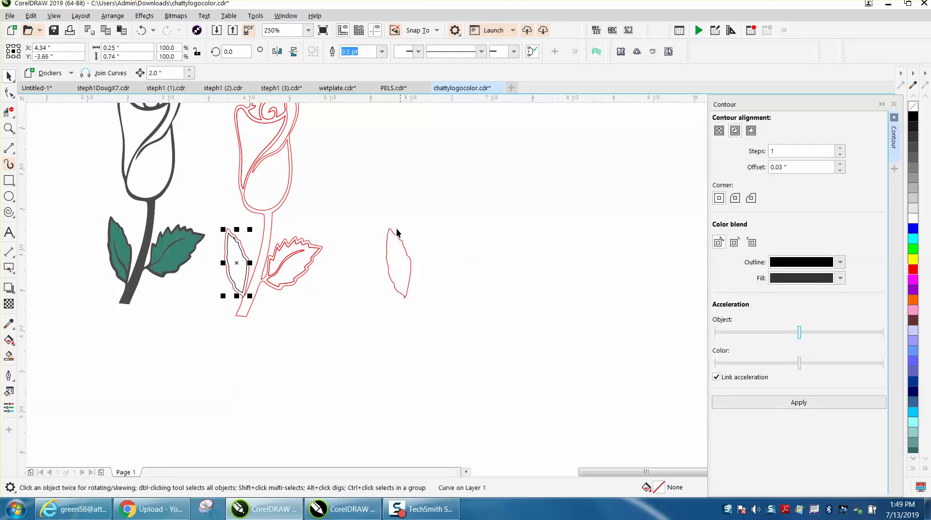
- Delete the leftover red leaf copy and zoom in on the duplicate rose's leaves
left_click(434, 285)
left_click_drag(464, 313, 465, 310)
key("Delete")
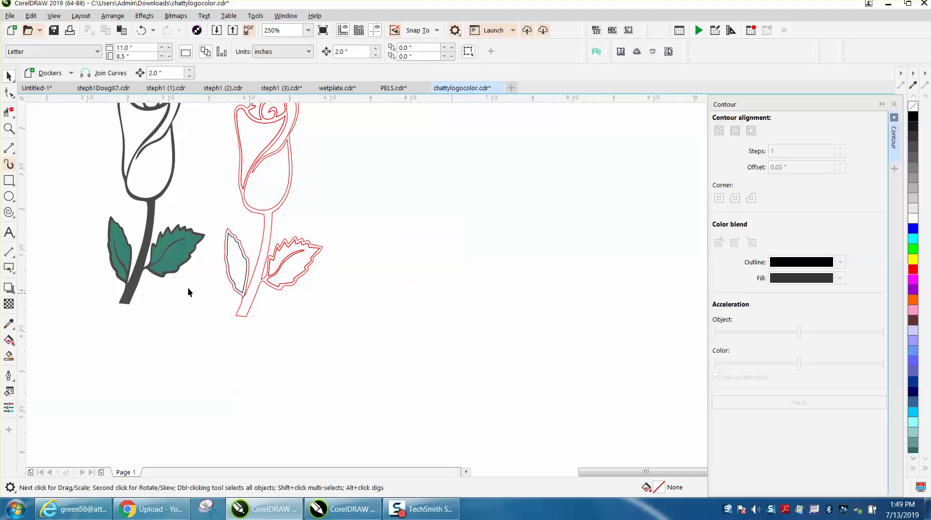
left_click(9, 128)
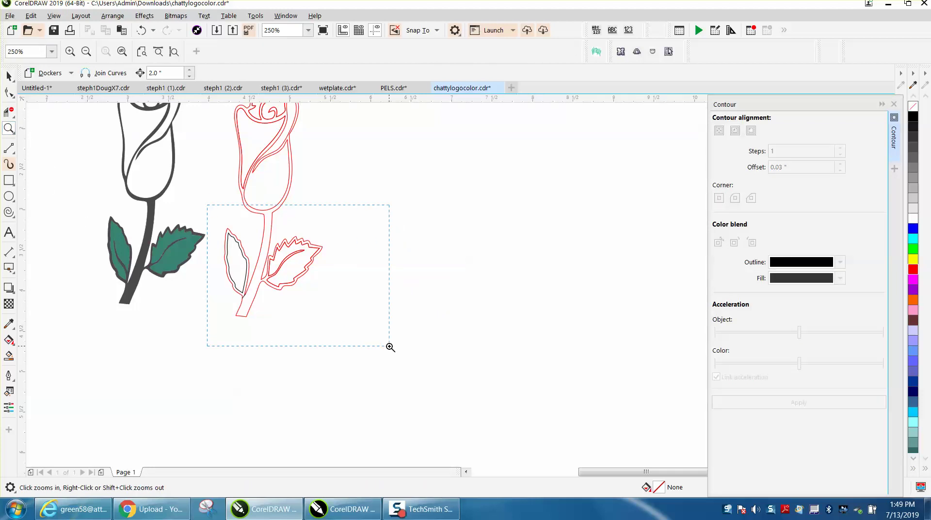
left_click_drag(391, 347, 391, 347)
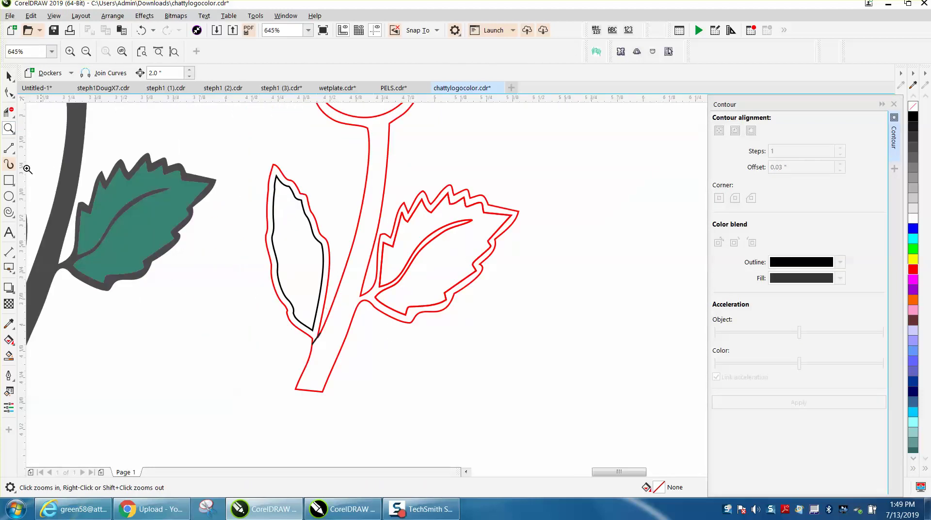
left_click(9, 76)
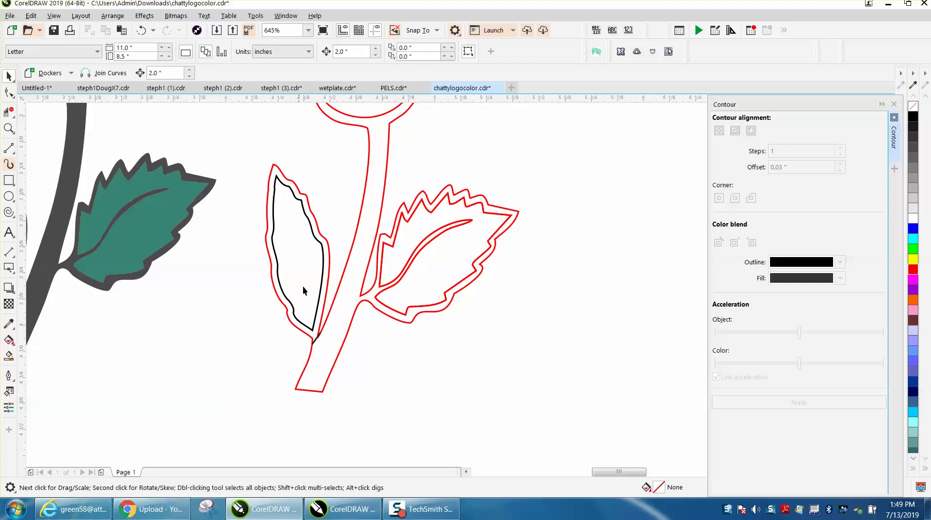
left_click(314, 343)
left_click(318, 345)
left_click(8, 355)
left_click(334, 322)
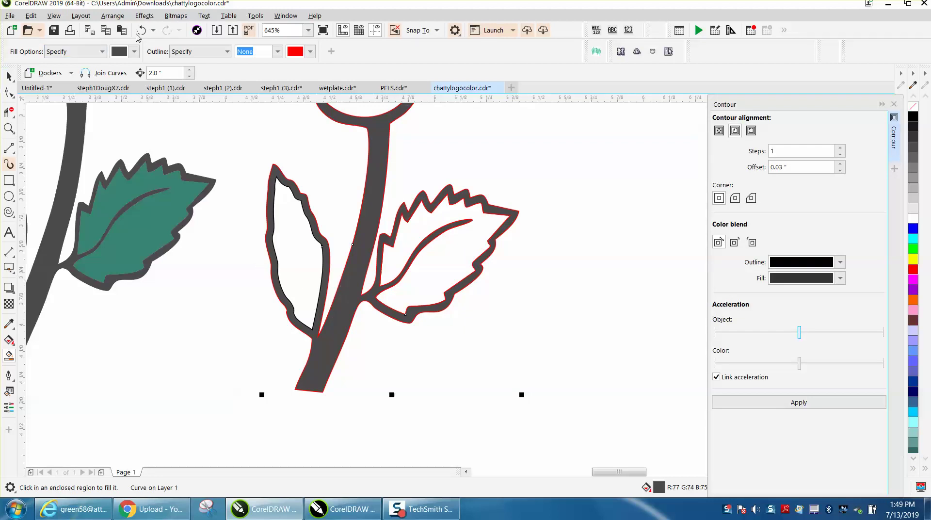
left_click(141, 30)
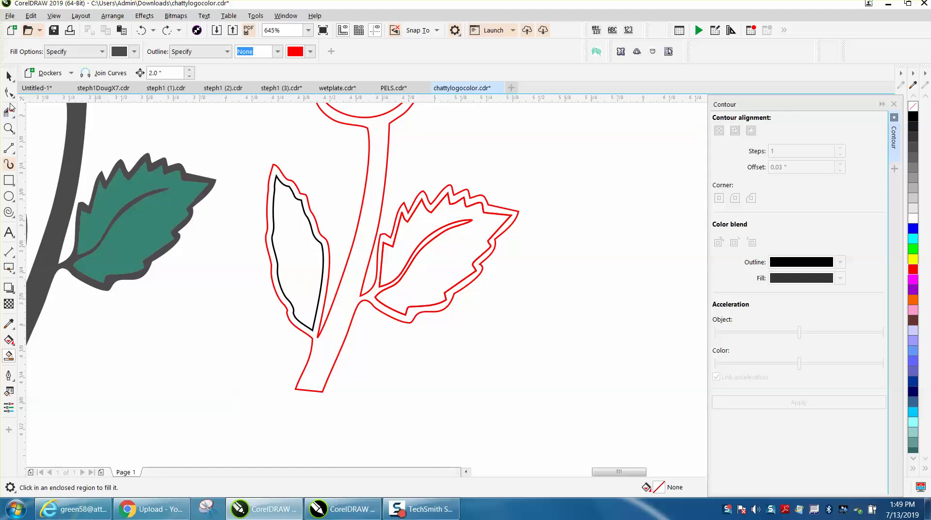
left_click(10, 95)
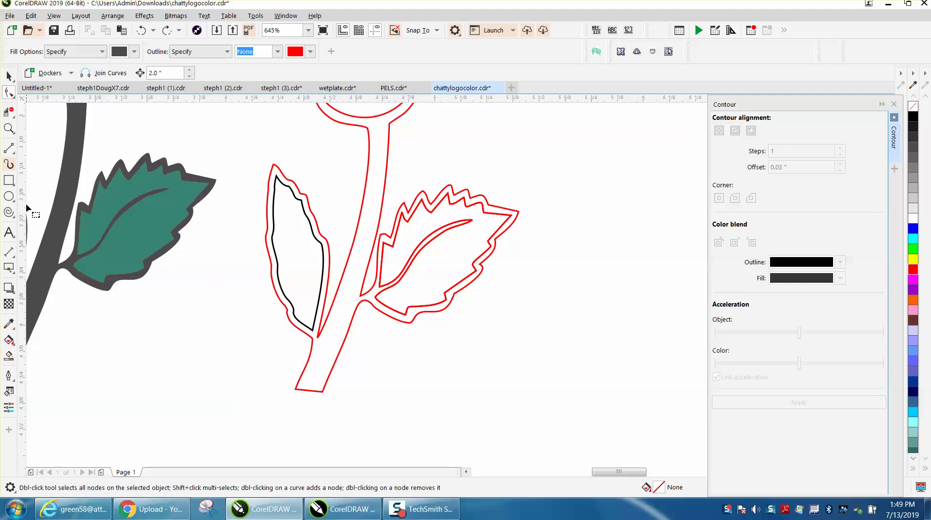
left_click(9, 129)
- Add nodes to the inner leaf curve and pull its end up to form a vein spike
left_click_drag(219, 238, 453, 380)
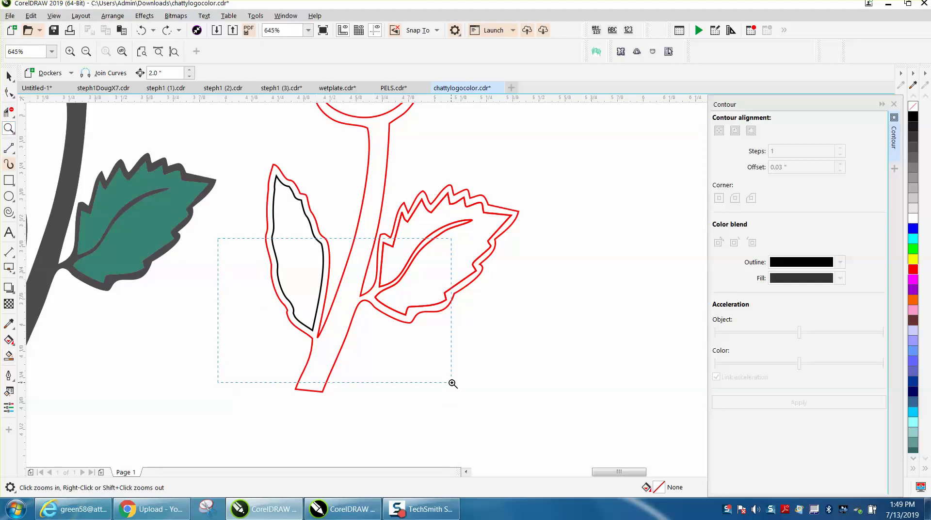
key("F10")
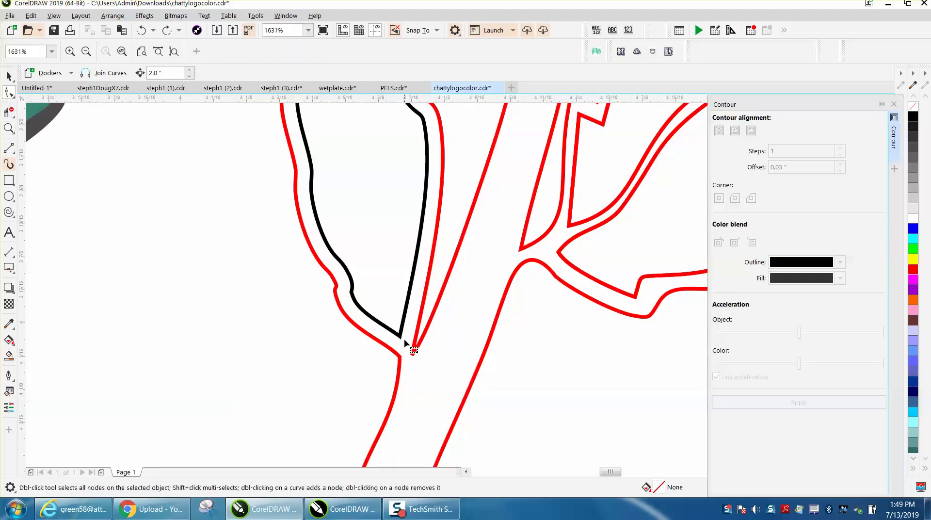
left_click(402, 338)
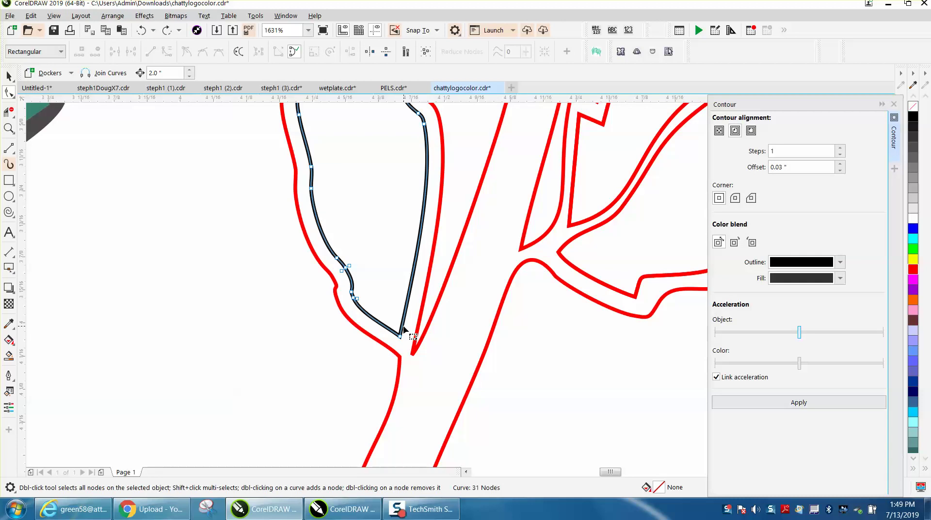
double_click(402, 325)
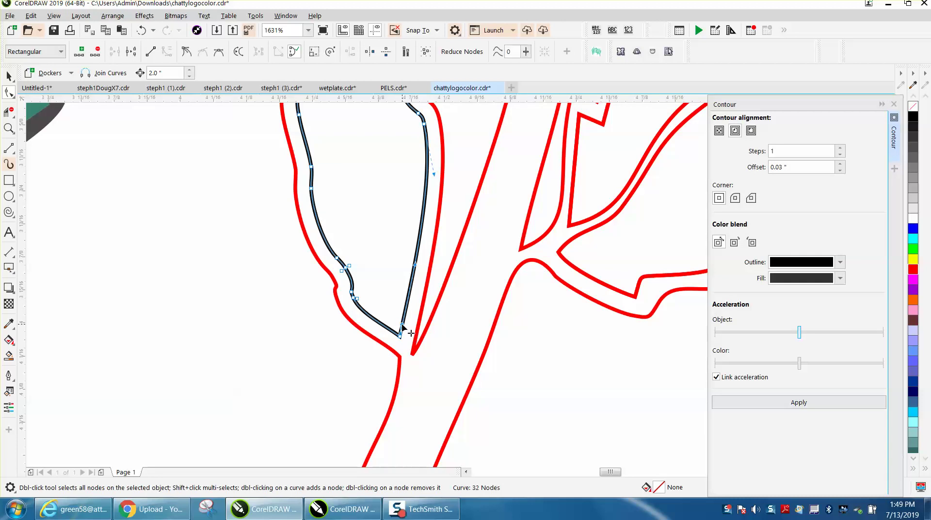
double_click(392, 330)
left_click_drag(398, 337, 353, 125)
scroll(461, 295, "down", 2)
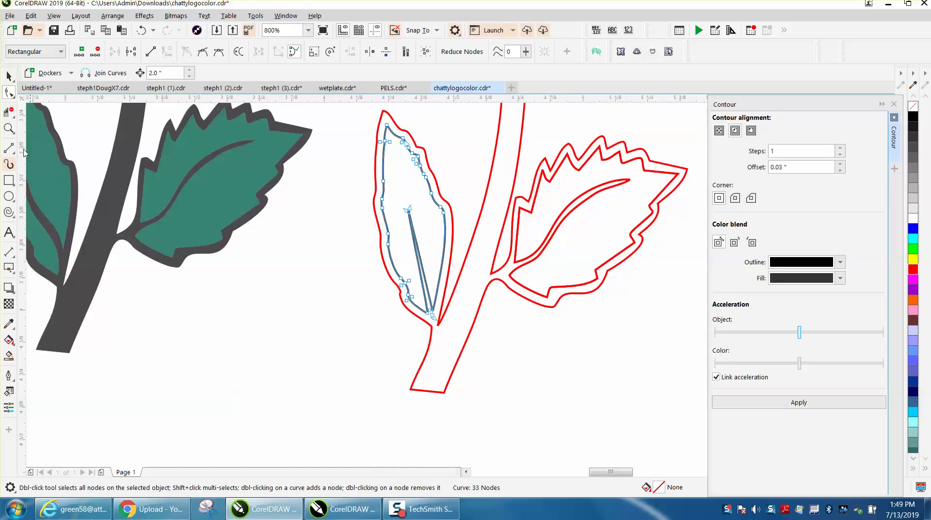
- Raise the vein spike's tip and bend its edges into a smoother vein shape
left_click(9, 129)
left_click_drag(274, 135, 571, 380)
left_click(9, 93)
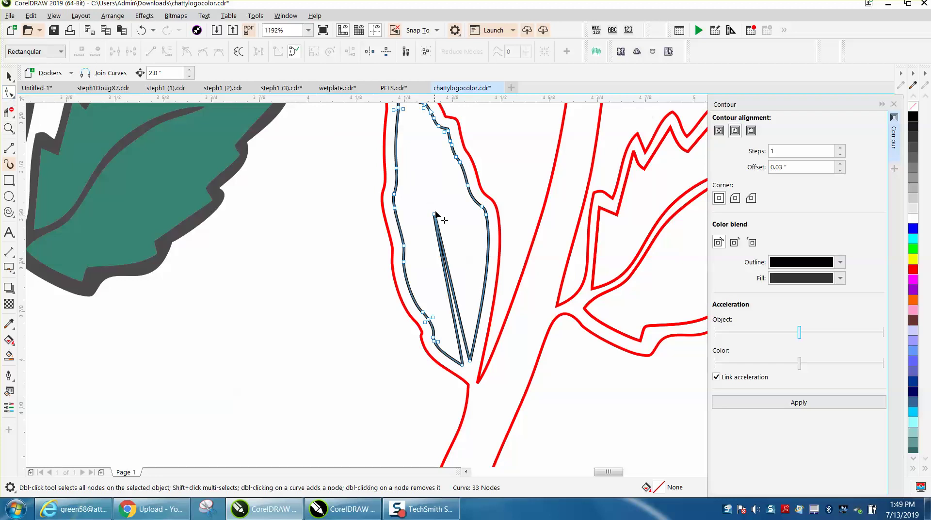
left_click_drag(434, 213, 425, 168)
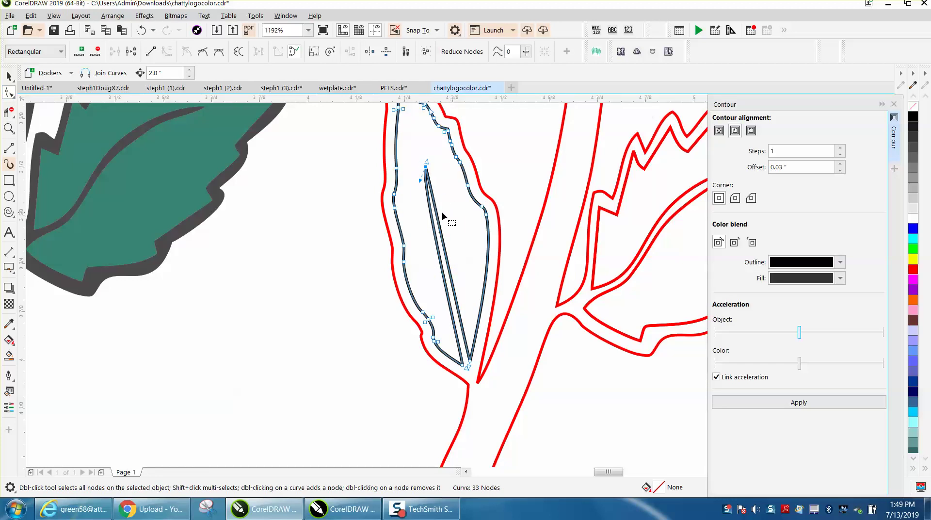
left_click_drag(442, 212, 454, 264)
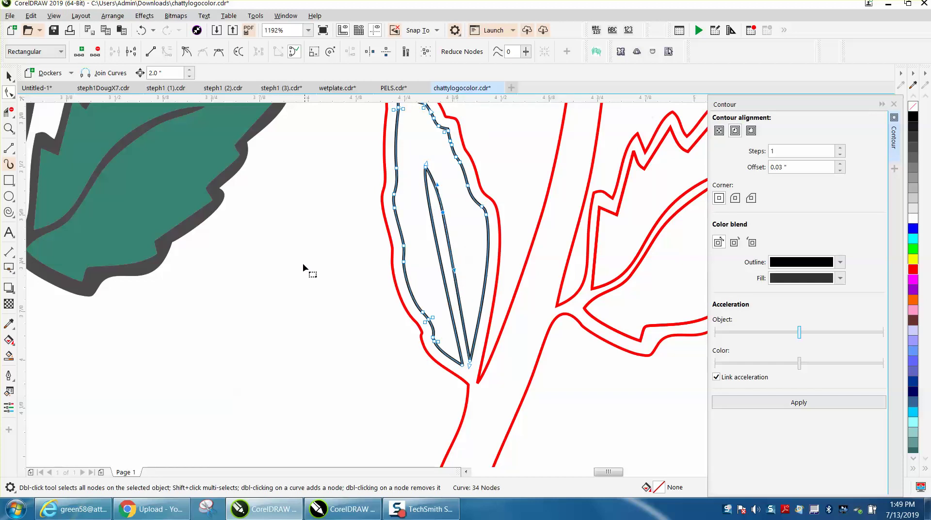
left_click(302, 263)
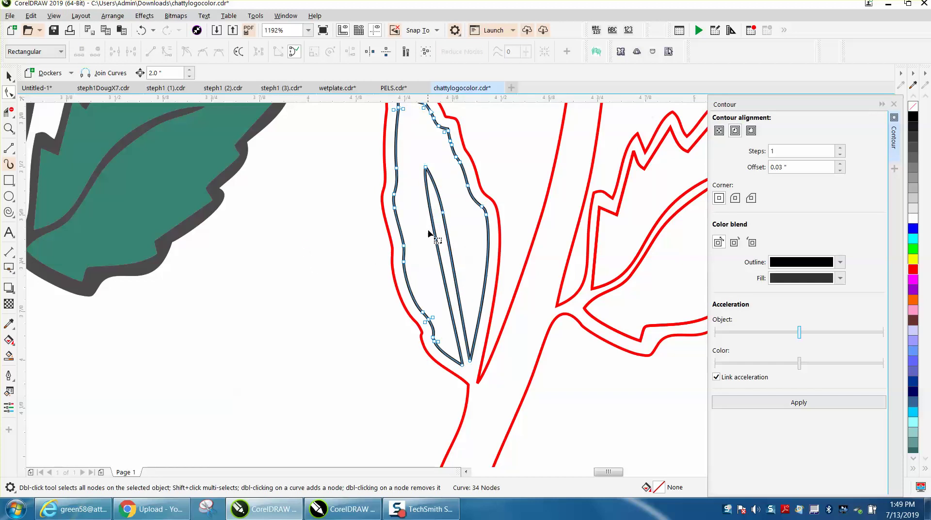
left_click(442, 213)
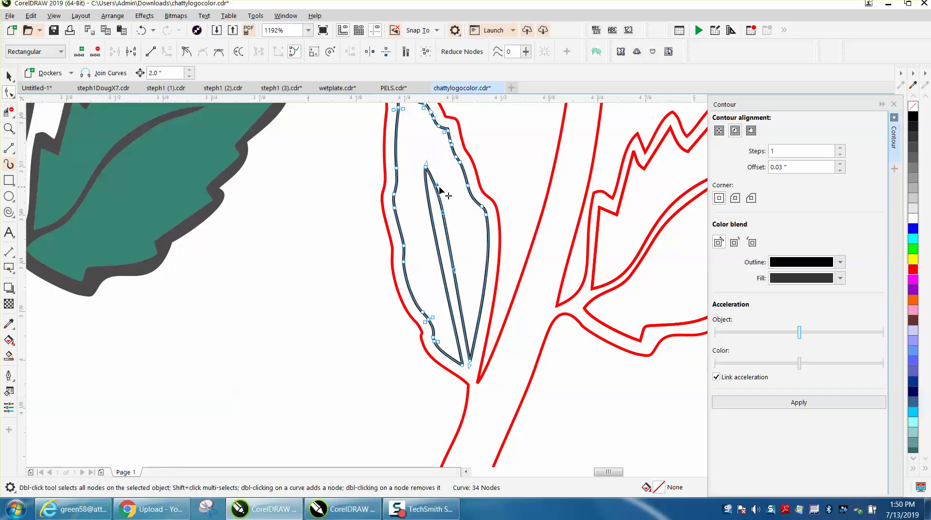
left_click_drag(439, 187, 426, 172)
scroll(305, 228, "down", 2)
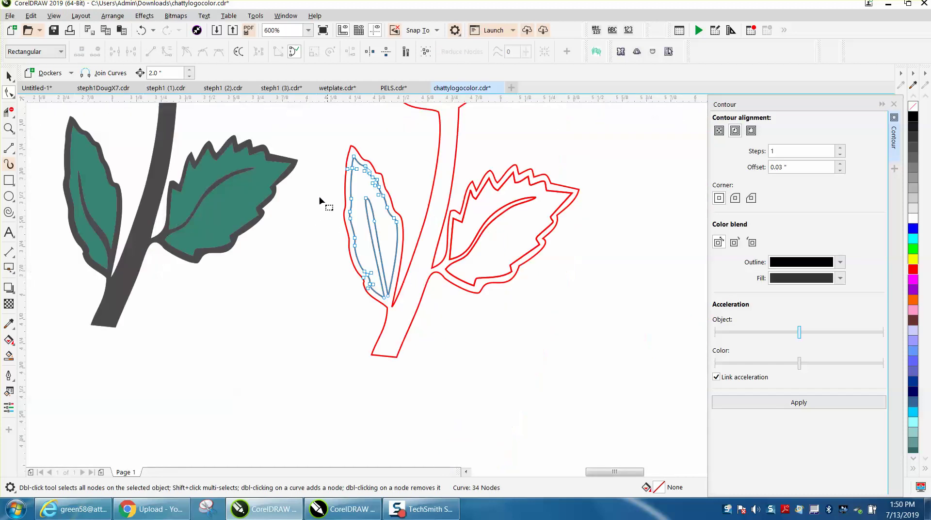
- Add a node to the vein and adjust it so the bend curves gently
left_click(9, 128)
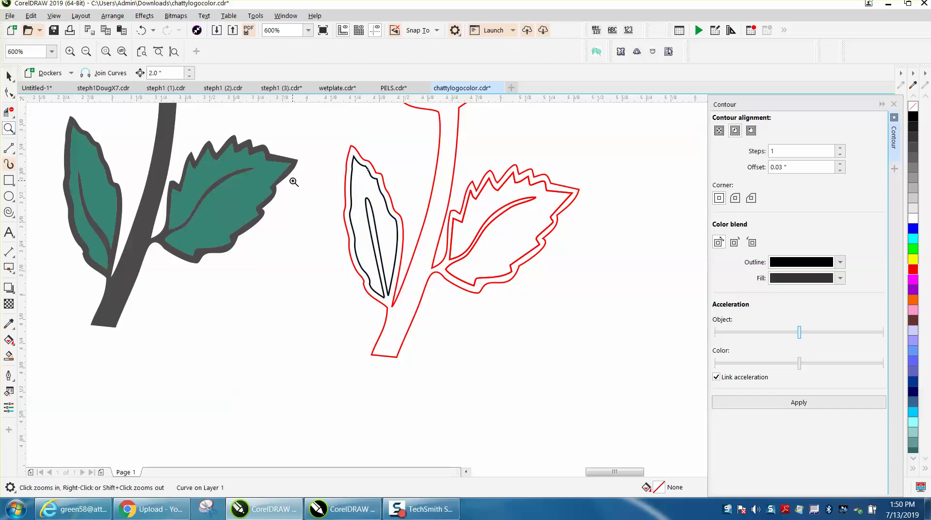
left_click_drag(293, 181, 453, 316)
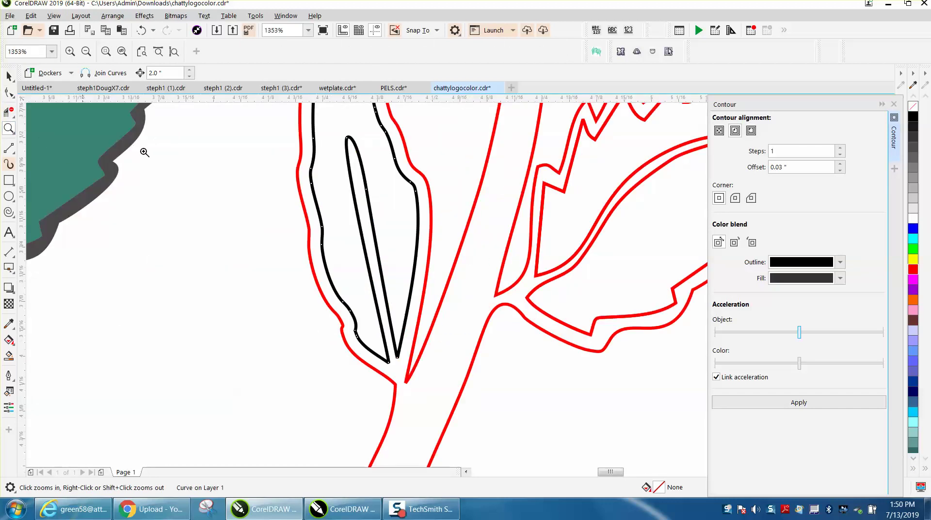
left_click(9, 92)
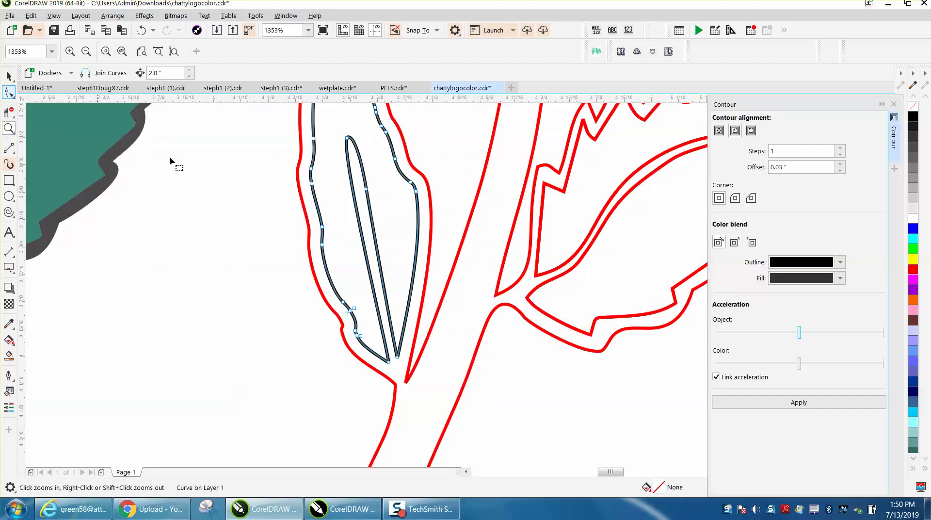
left_click(376, 239)
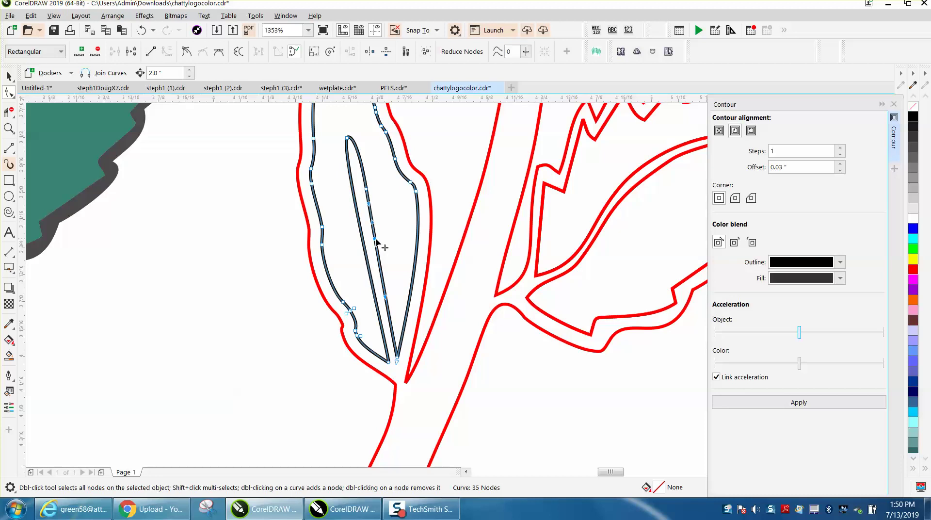
mouse_move(375, 239)
left_mouse_down()
mouse_move(386, 243)
mouse_move(369, 239)
left_mouse_up()
double_click(362, 241)
left_click_drag(359, 191, 350, 189)
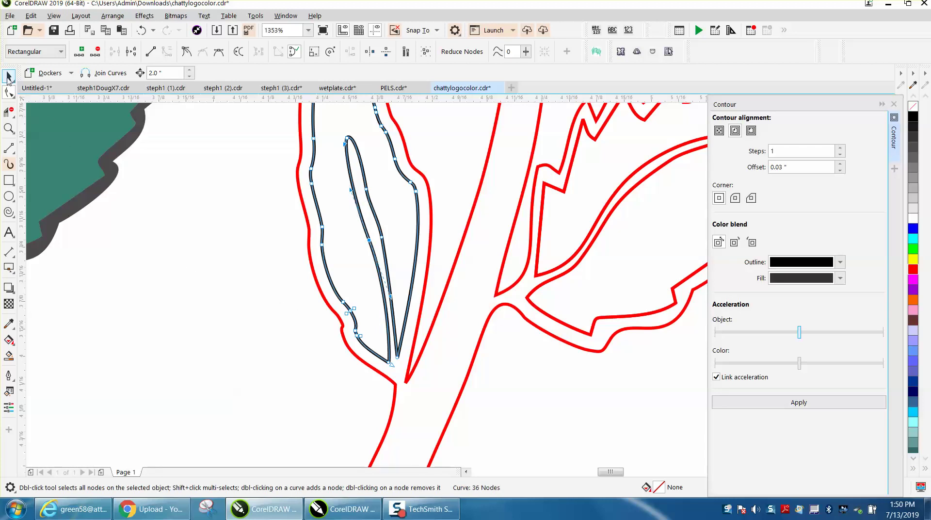
left_click(8, 76)
scroll(232, 249, "down", 2)
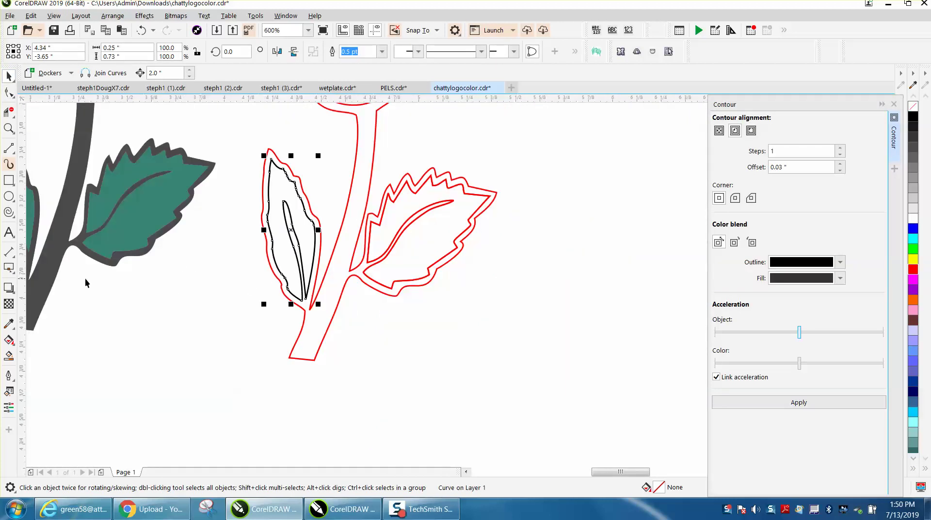
- Smart Fill both leaves with the green sampled from the original rose's leaf
left_click(9, 356)
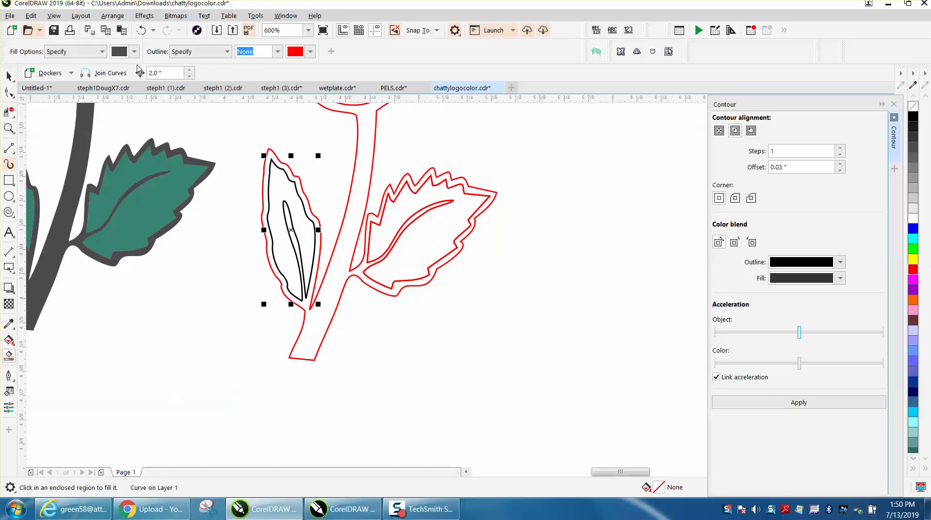
left_click(134, 52)
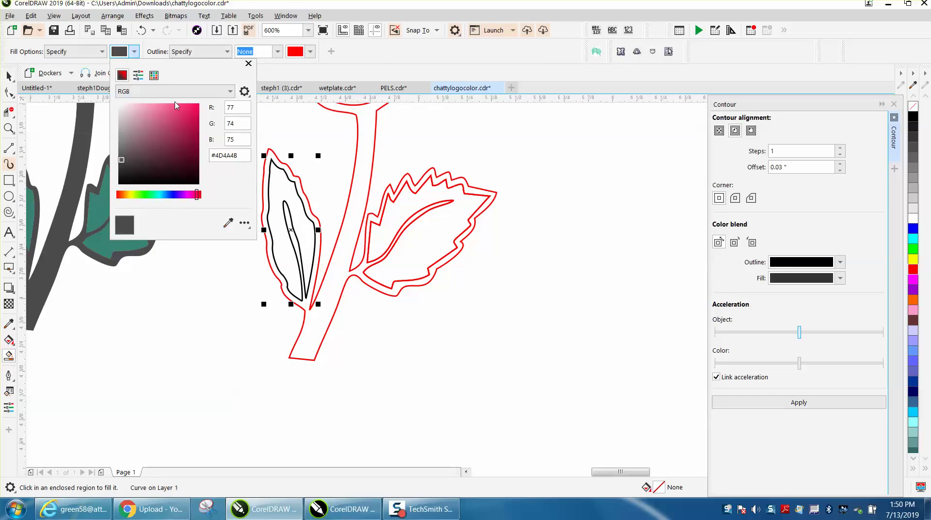
left_click(229, 223)
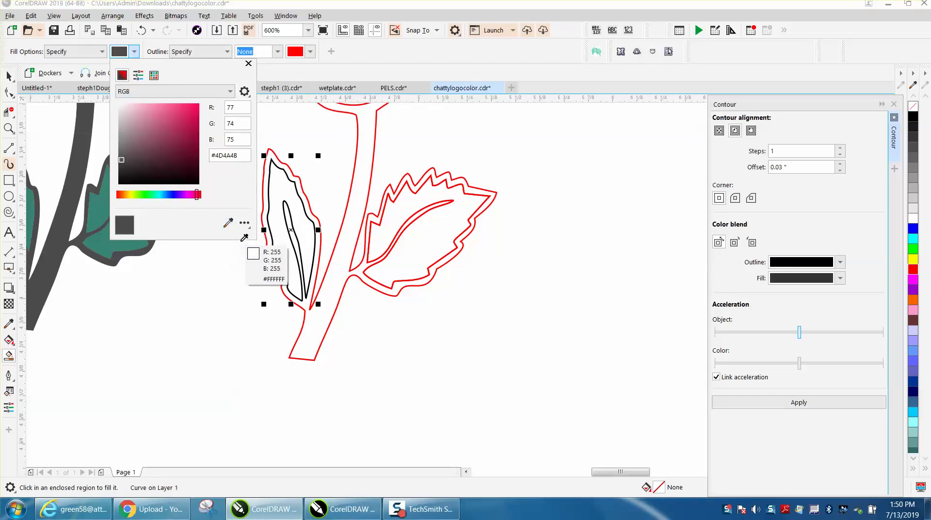
left_click(99, 214)
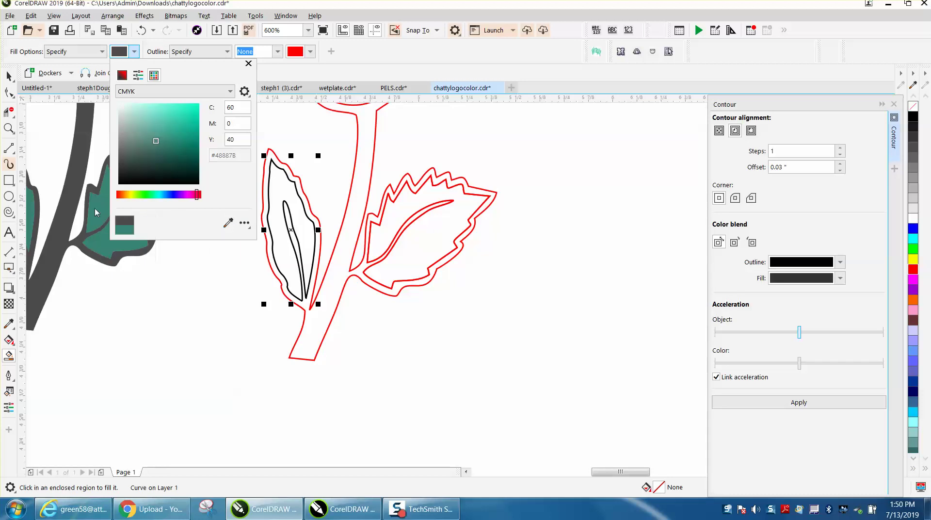
left_click(279, 223)
left_click(280, 219)
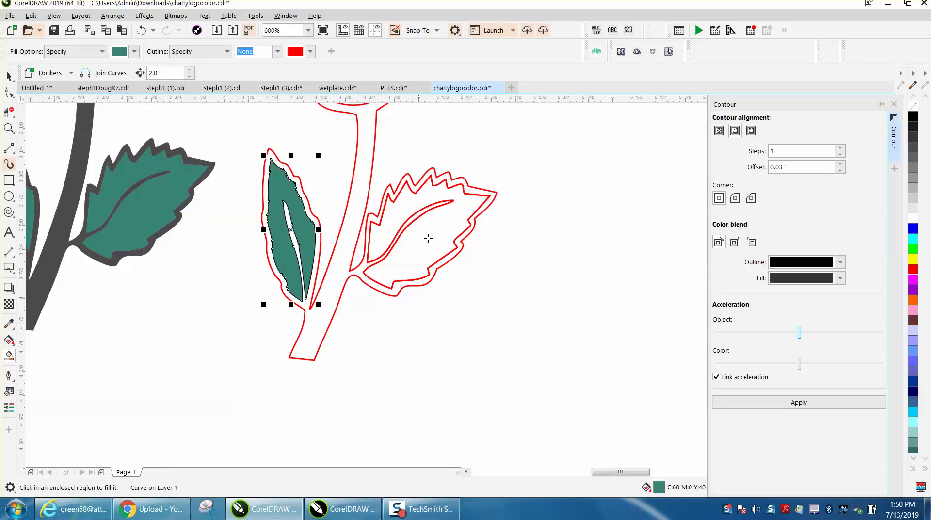
left_click(428, 238)
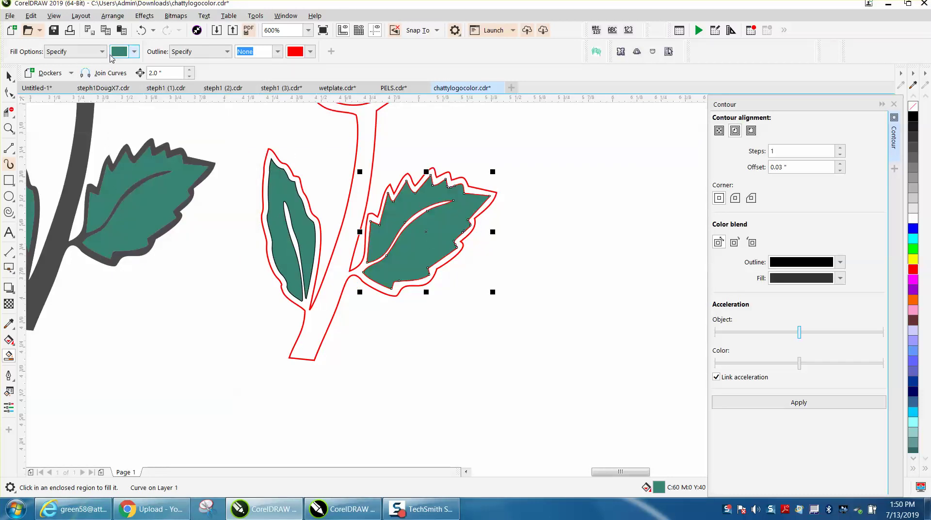
- Smart Fill the stem with the dark grey sampled from the original stem
left_click(135, 52)
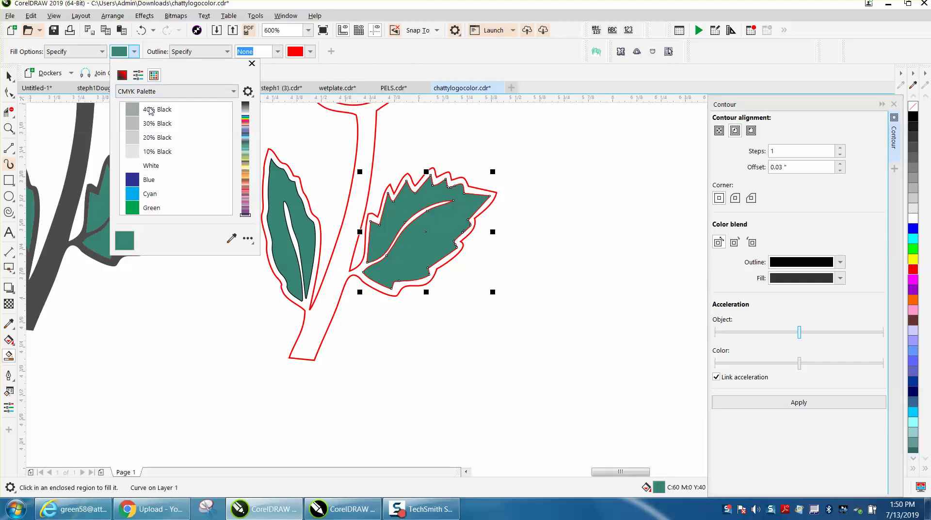
left_click(231, 238)
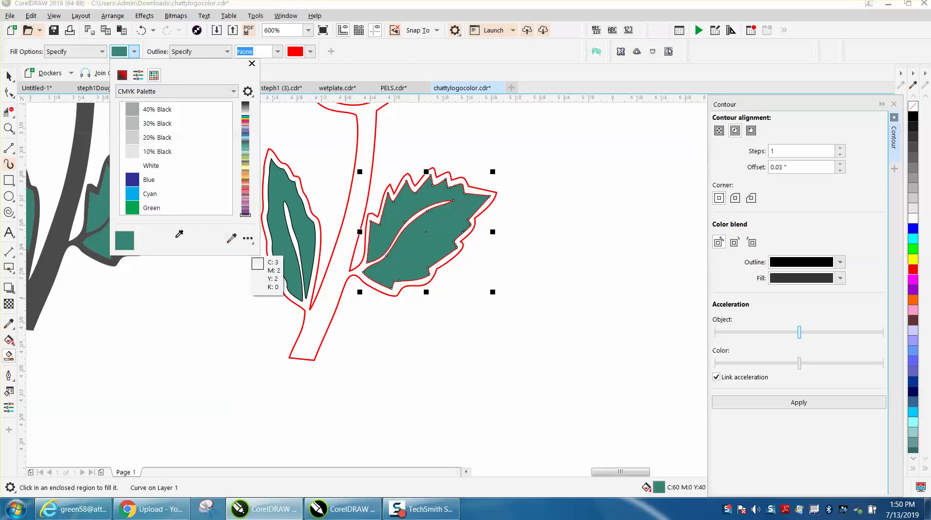
left_click(78, 204)
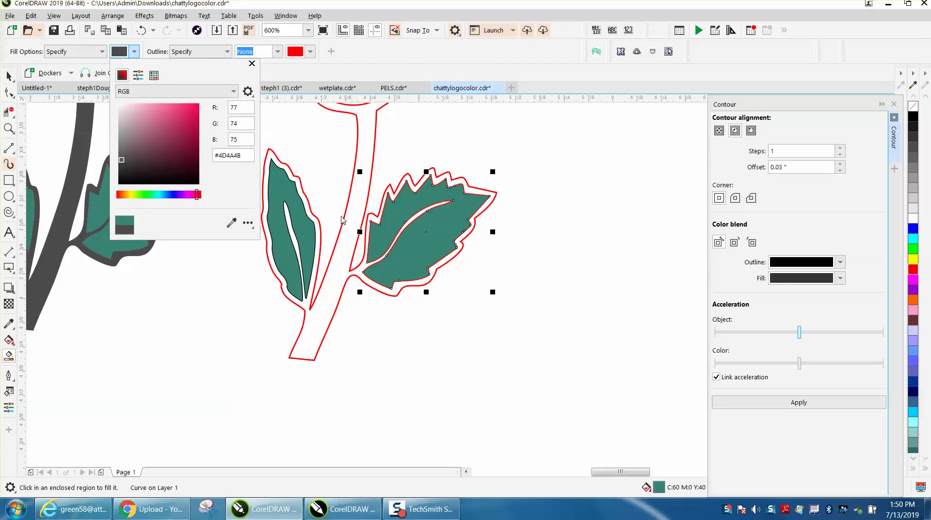
left_click(356, 220)
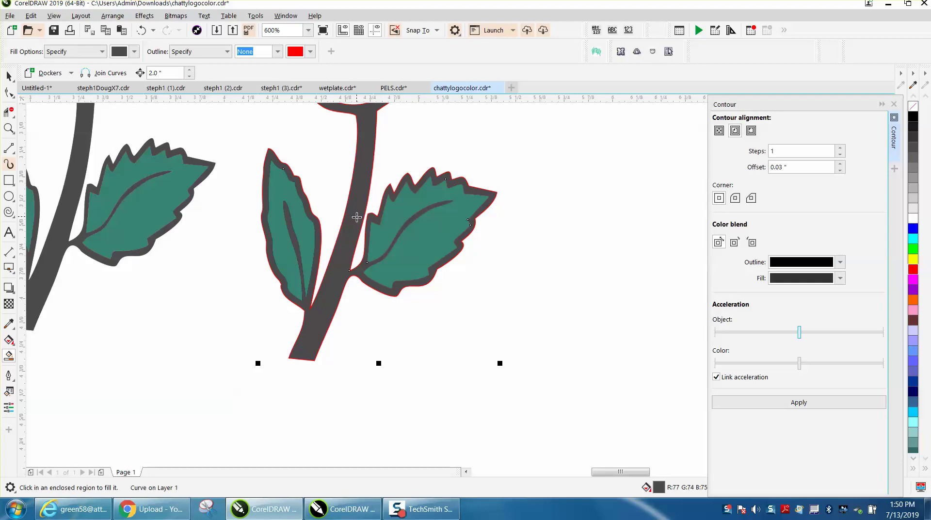
- Marquee-select every part of the rebuilt rose and set its outline to No Color
scroll(404, 232, "down", 2)
scroll(404, 231, "down", 2)
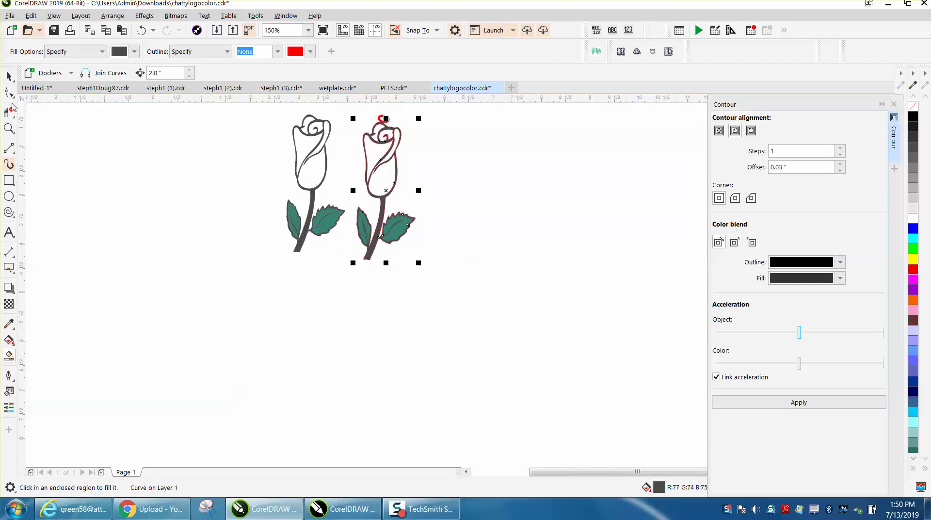
left_click(9, 76)
left_click(403, 120)
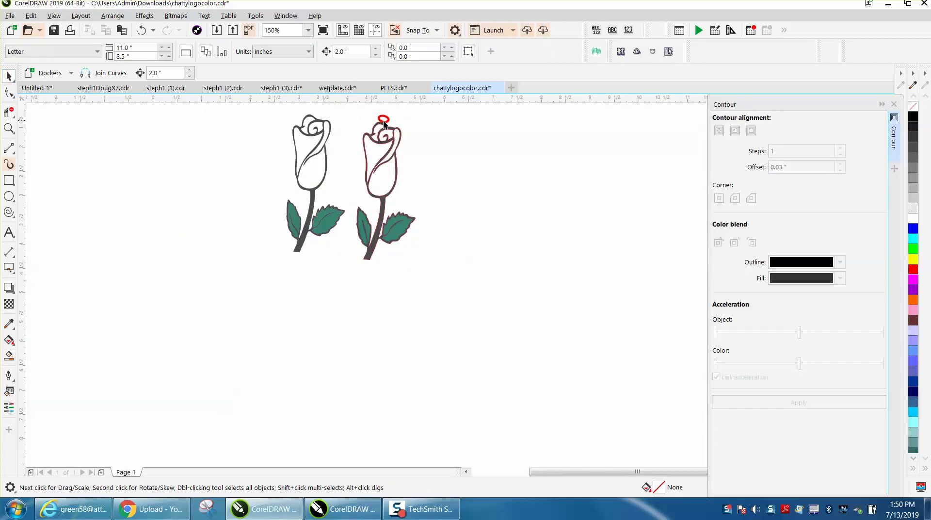
left_click(384, 120)
left_click(345, 104)
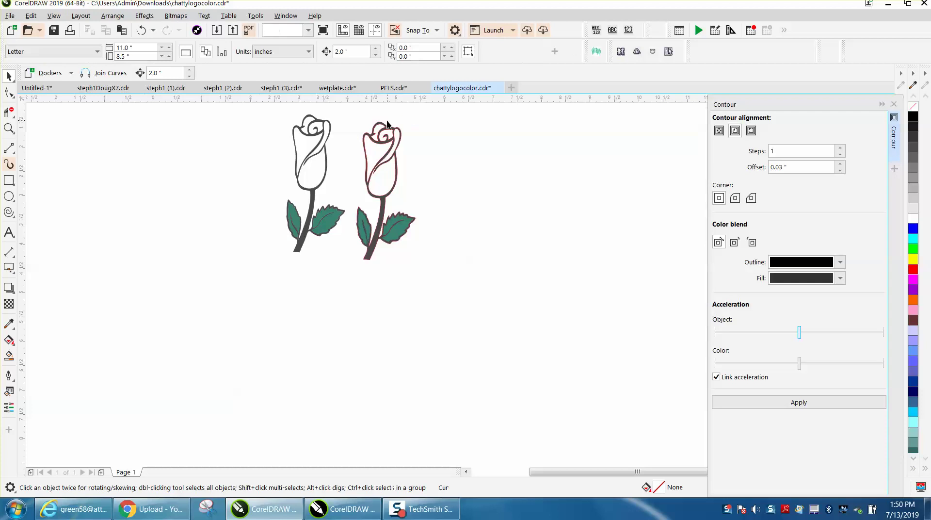
left_click_drag(345, 105, 465, 275)
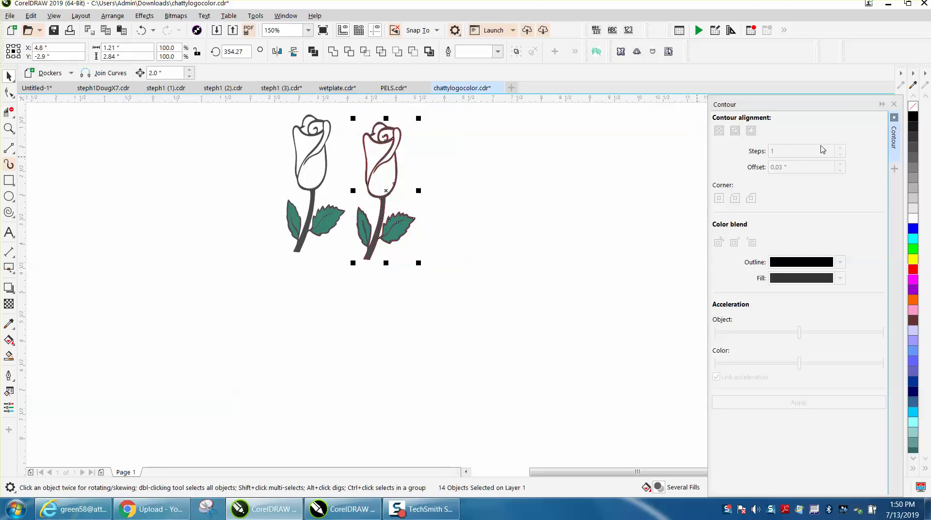
right_click(913, 107)
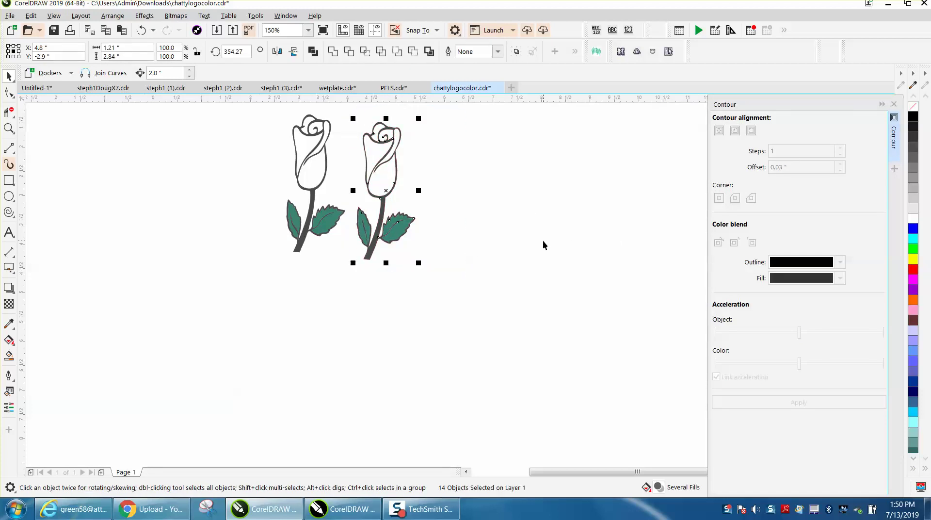
scroll(543, 241, "down", 2)
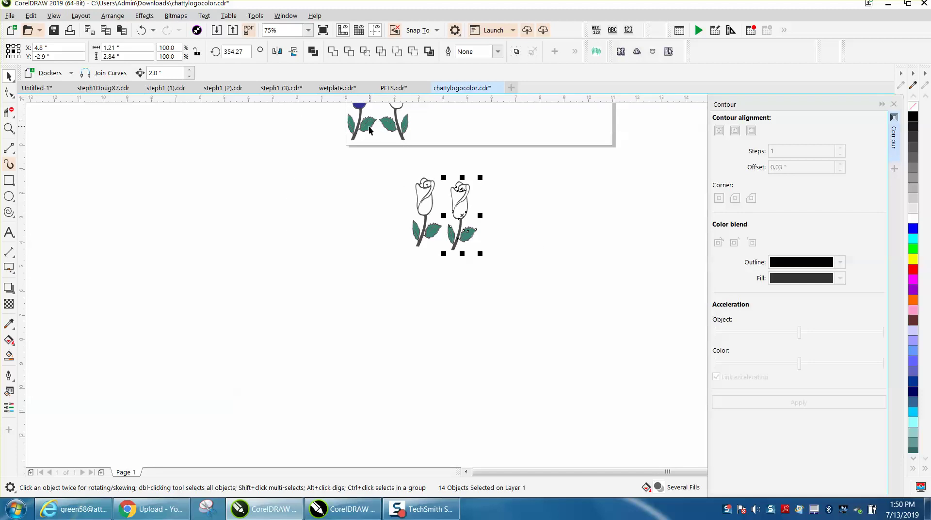
- Move the rose copy from the upper page down beside the other two roses
left_click_drag(369, 130, 508, 241)
left_click(9, 128)
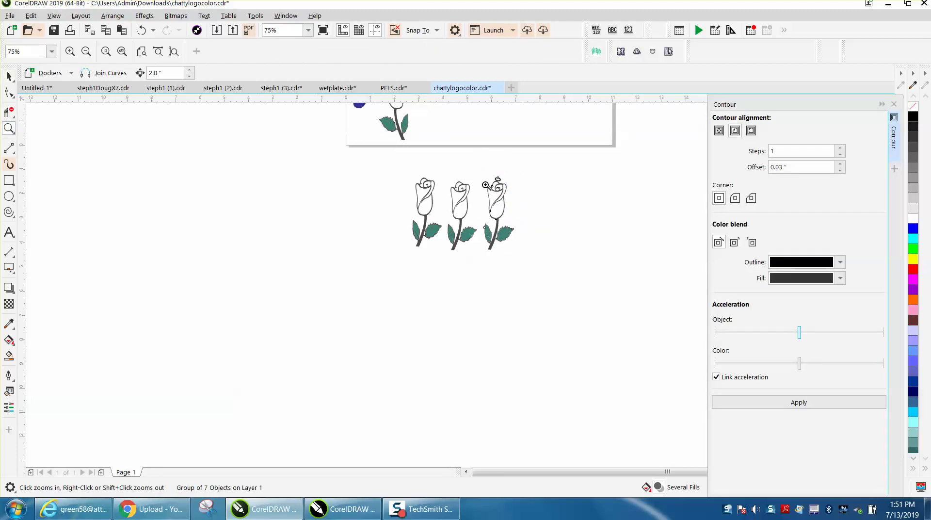
left_click_drag(454, 178, 573, 264)
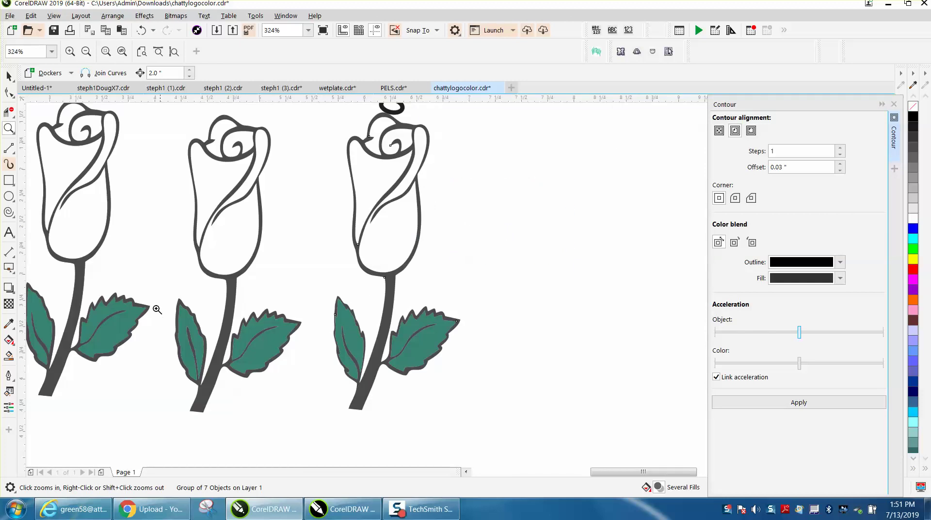
left_click_drag(159, 295, 411, 373)
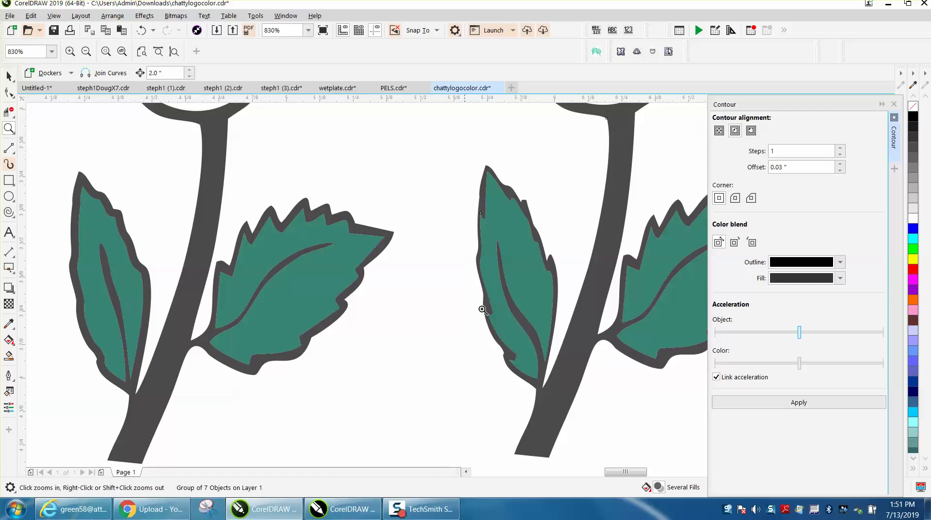
scroll(500, 244, "down", 3)
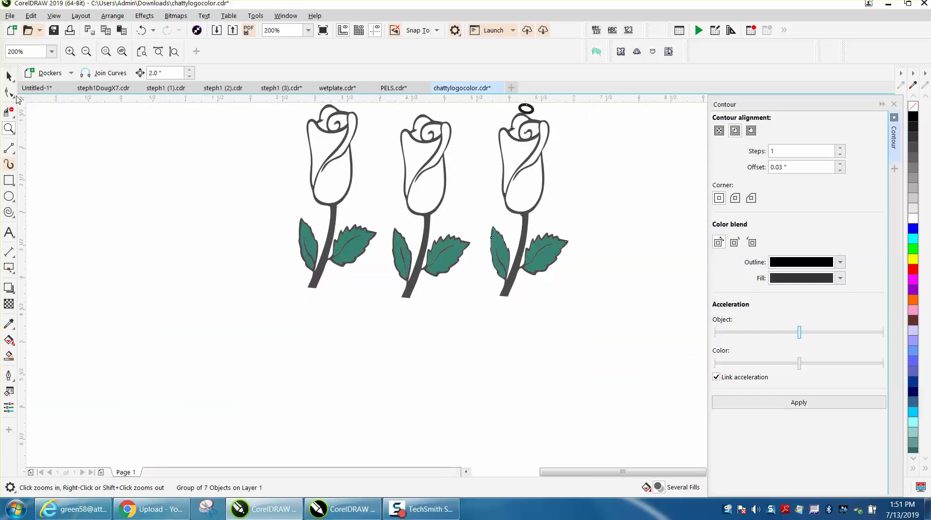
- Mirror the third rose horizontally so its leaves face the opposite way
left_click(9, 76)
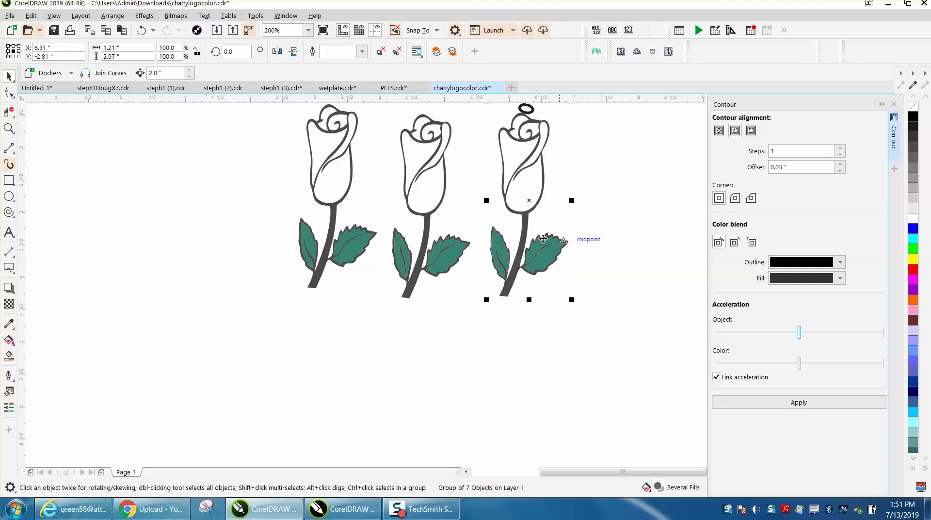
scroll(446, 261, "down", 2)
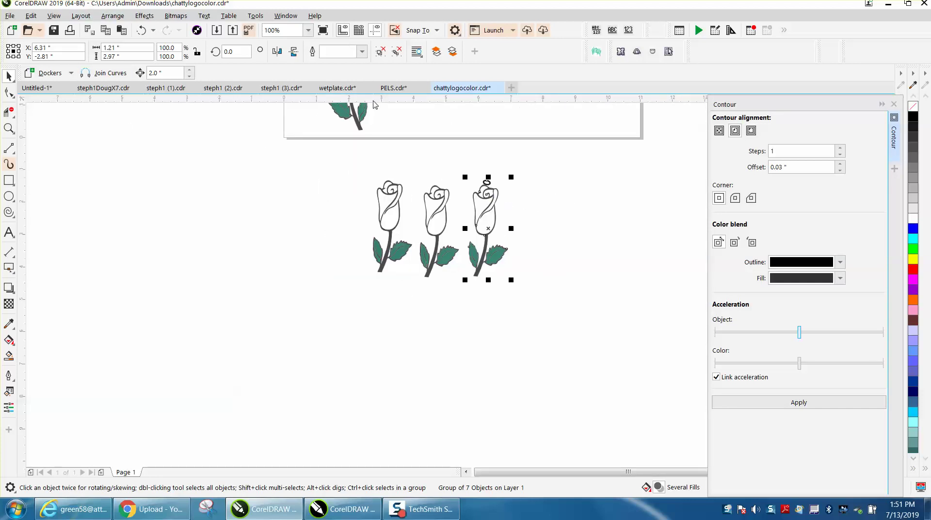
scroll(441, 175, "down", 1)
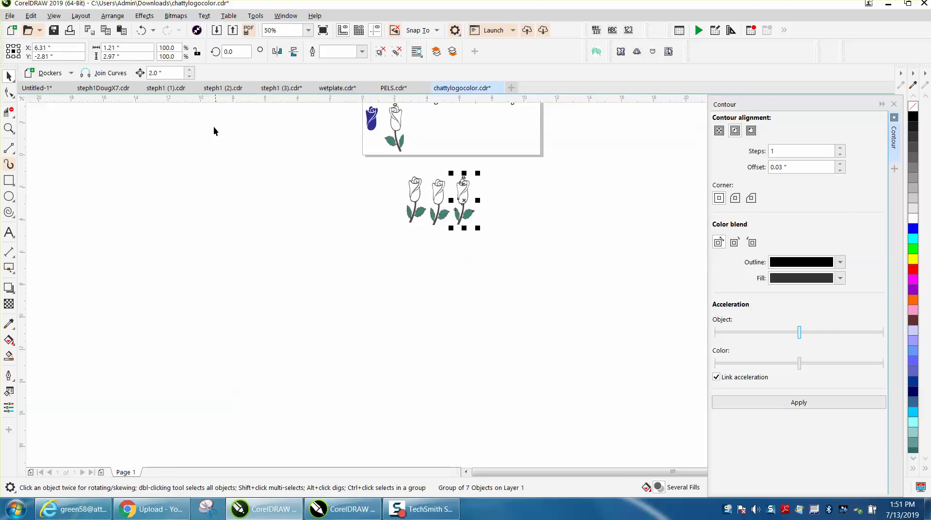
left_click(276, 52)
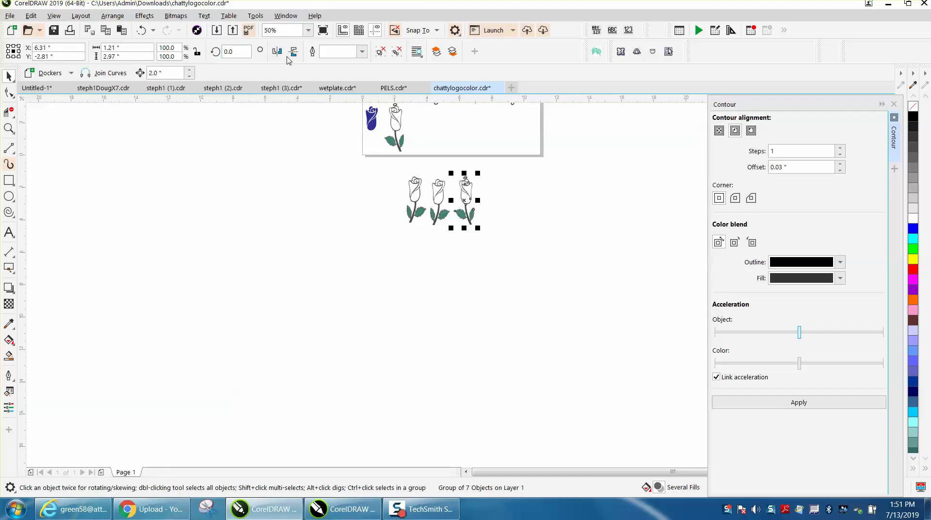
left_click(520, 192)
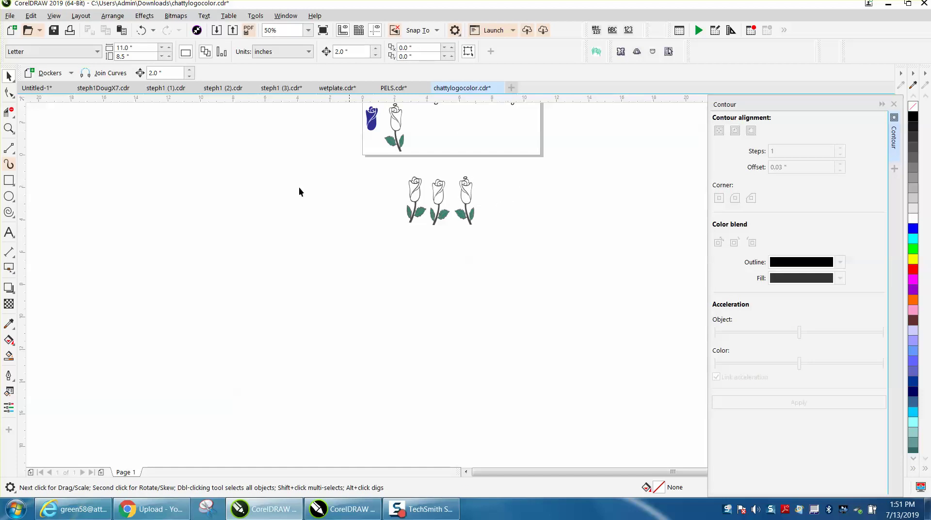
left_click(9, 129)
left_click_drag(370, 163, 504, 231)
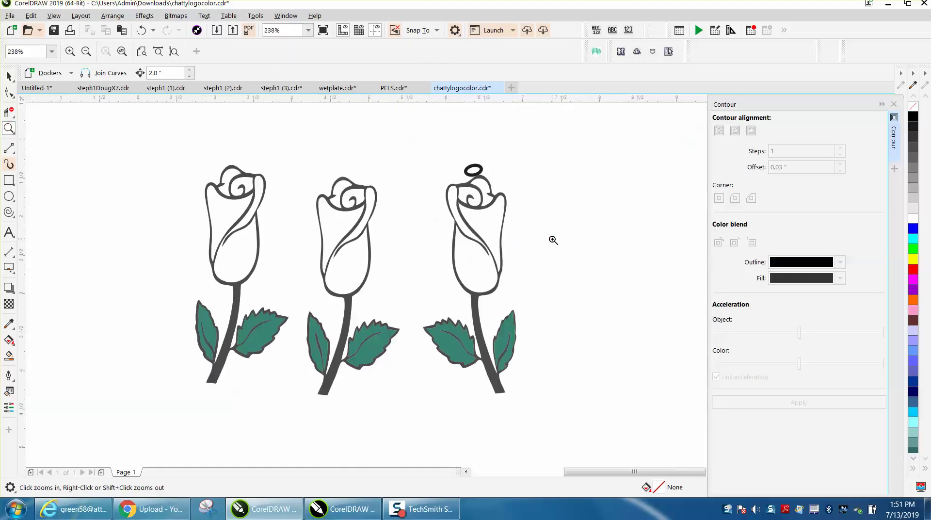